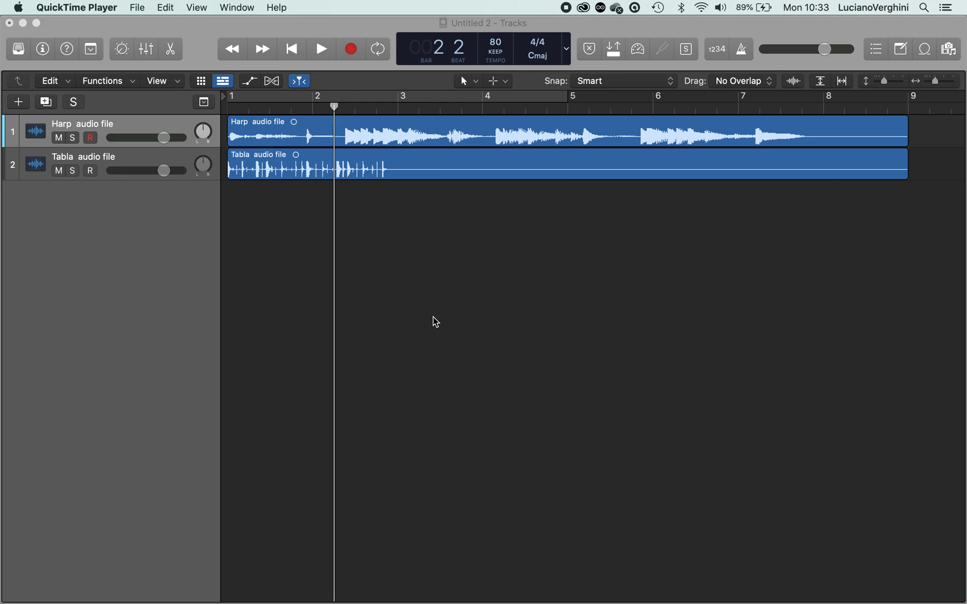
# - Solo the Harp track and play it back from bar 1
pyautogui.click(73, 138)
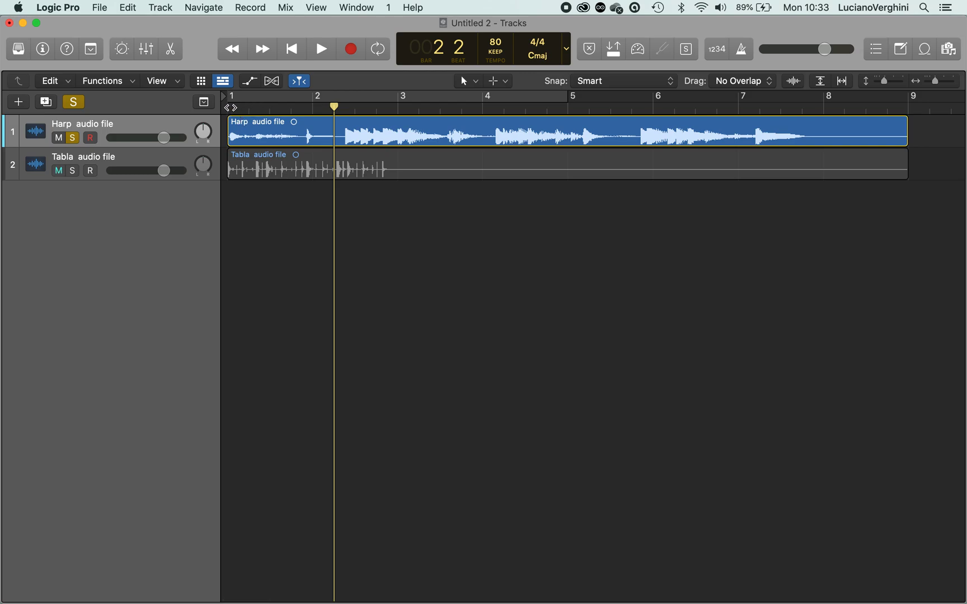
pyautogui.click(230, 107)
pyautogui.press('space')
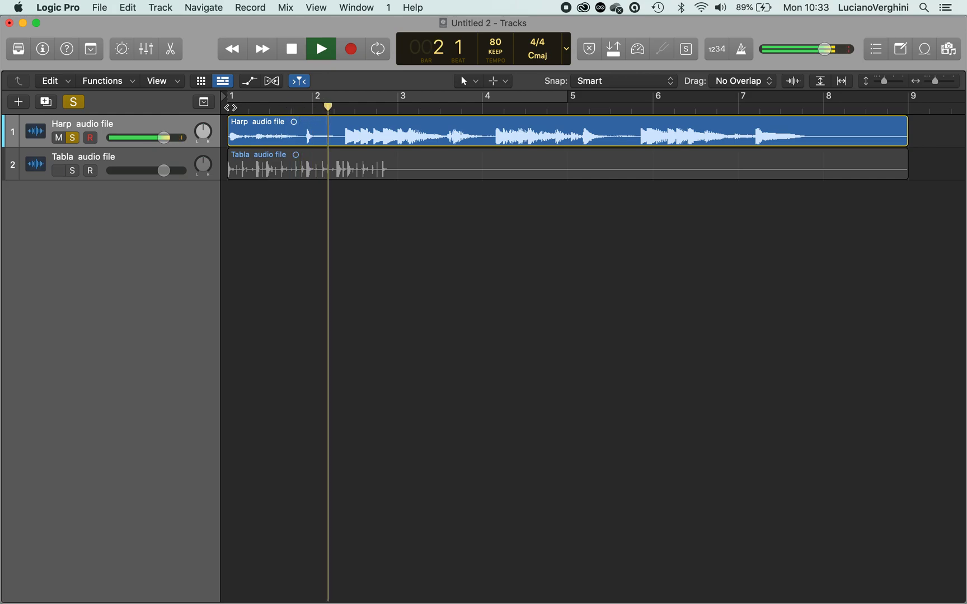
pyautogui.press('space')
# - Park the playhead at bar 1 beat 4, where the first harp note begins
pyautogui.click(310, 114)
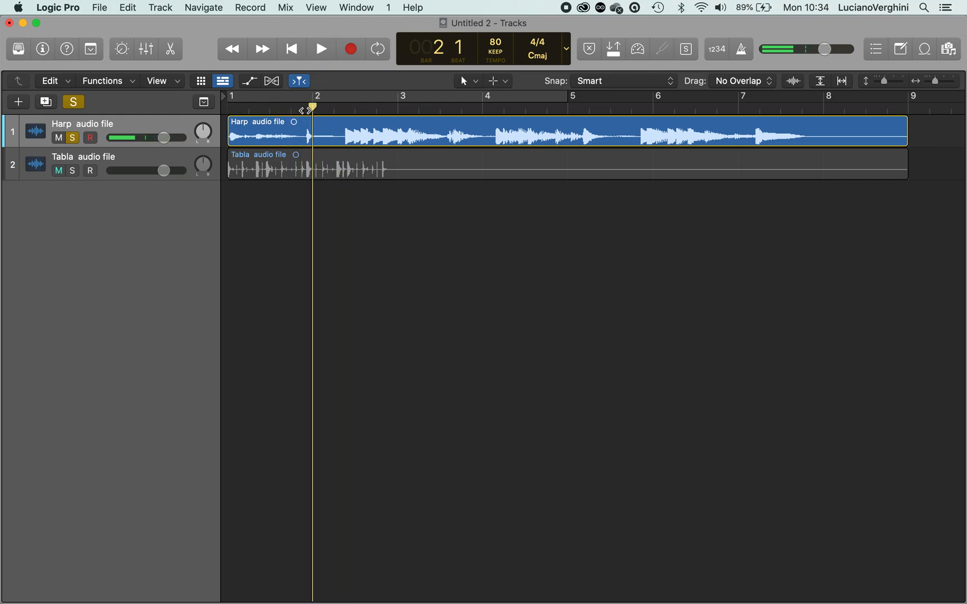
pyautogui.scroll(5, 306, 112)
pyautogui.click(290, 107)
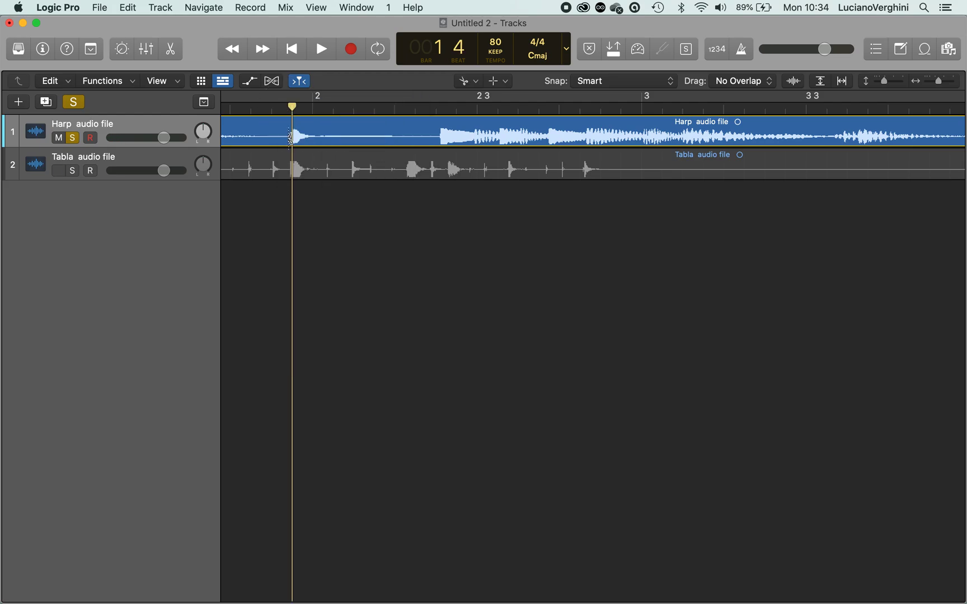
# - With the Scissors, cut the Harp region at bar 1 beat 4 and near bar 2 beat 3
pyautogui.press('t')
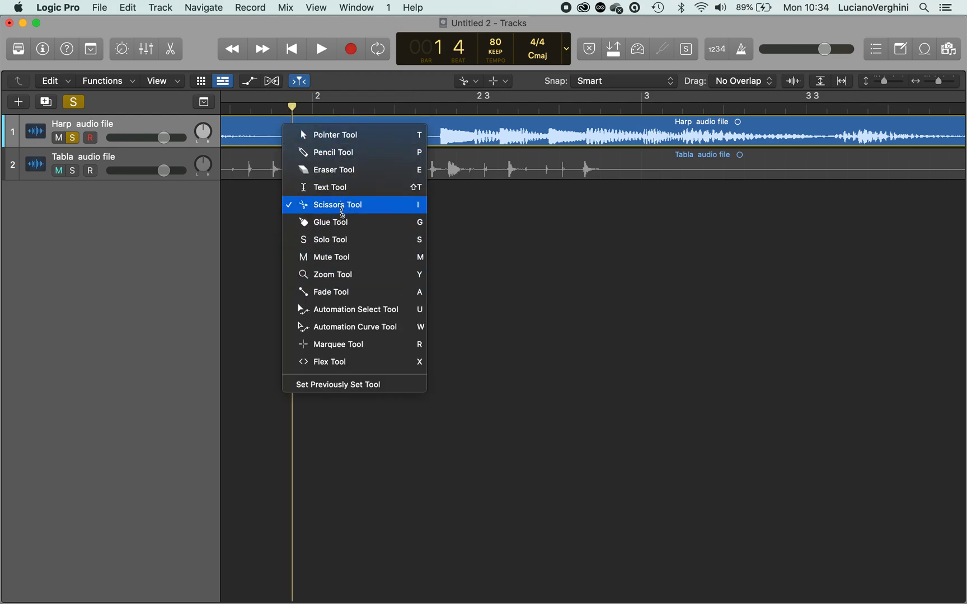
pyautogui.click(343, 204)
pyautogui.scroll(5, 288, 145)
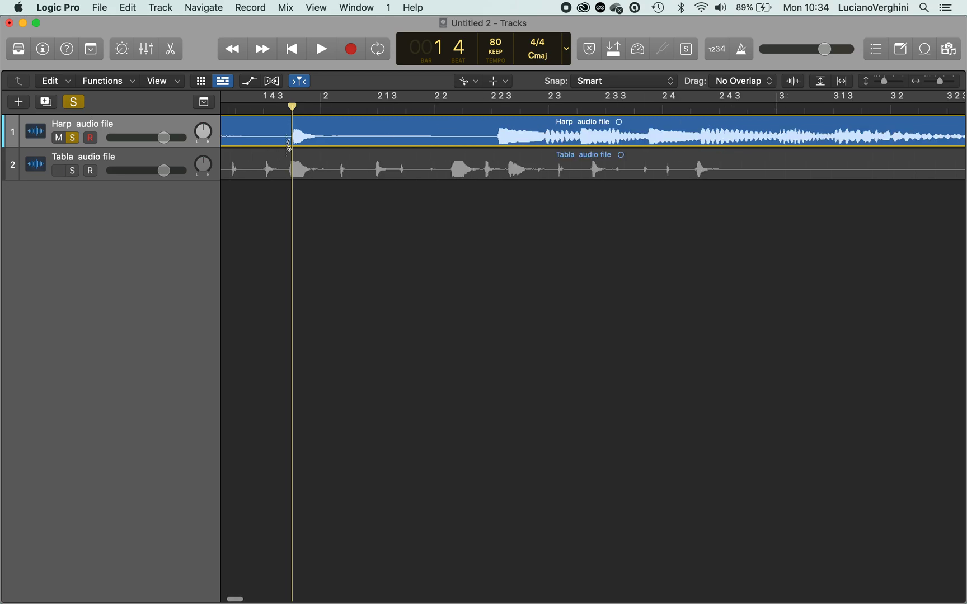
pyautogui.scroll(6, 289, 145)
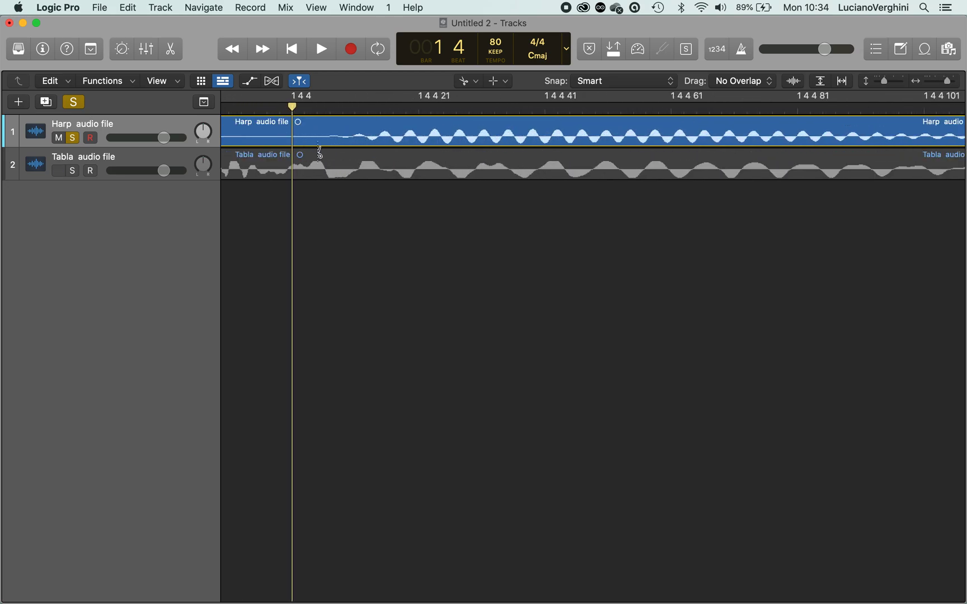
pyautogui.click(329, 143)
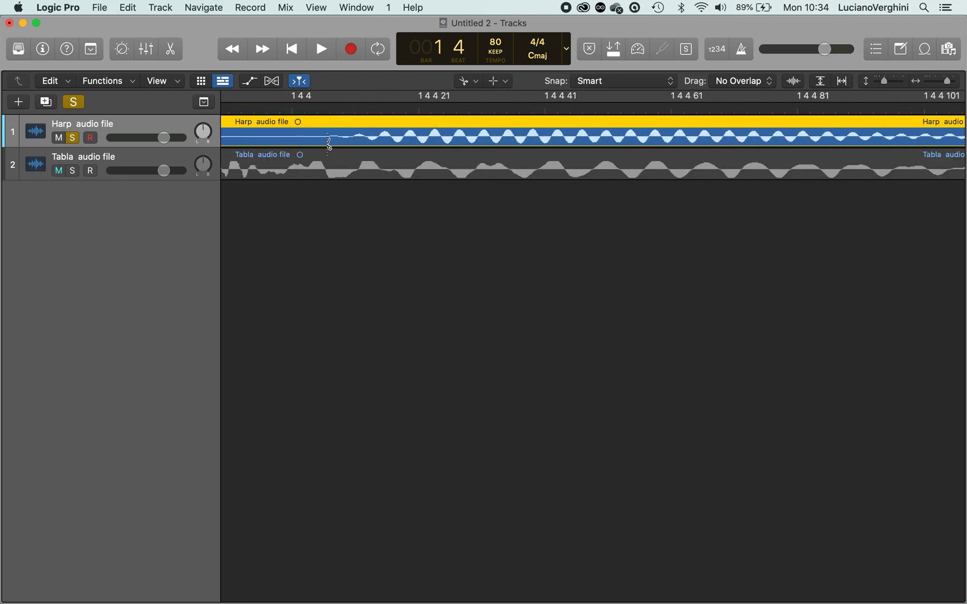
pyautogui.scroll(-6, 330, 142)
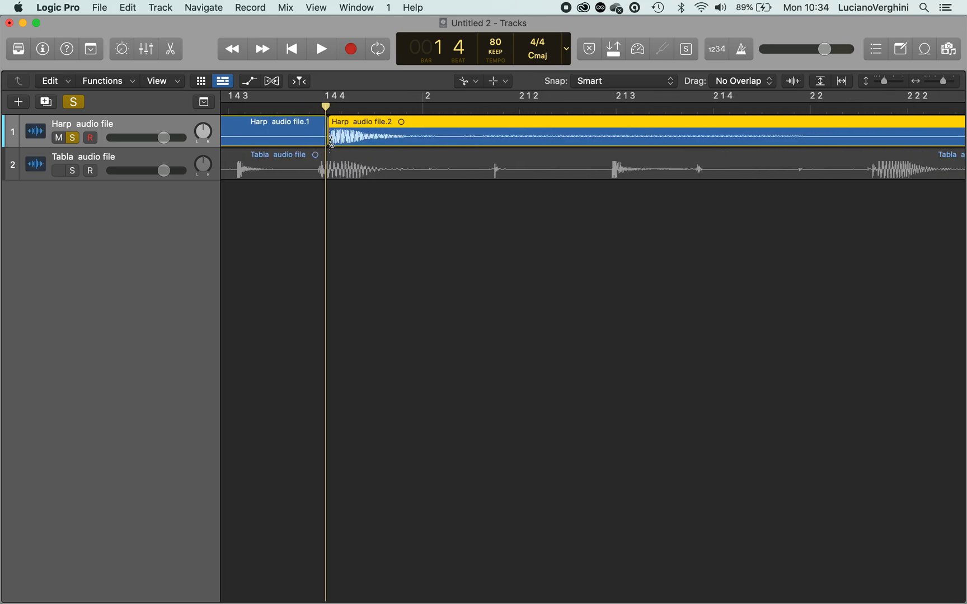
pyautogui.scroll(-3, 330, 143)
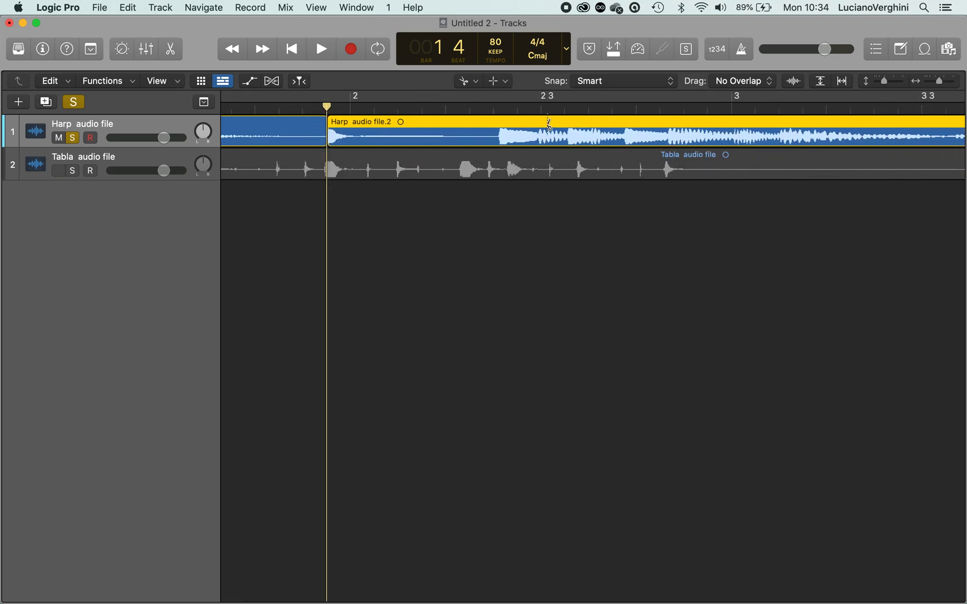
pyautogui.click(496, 141)
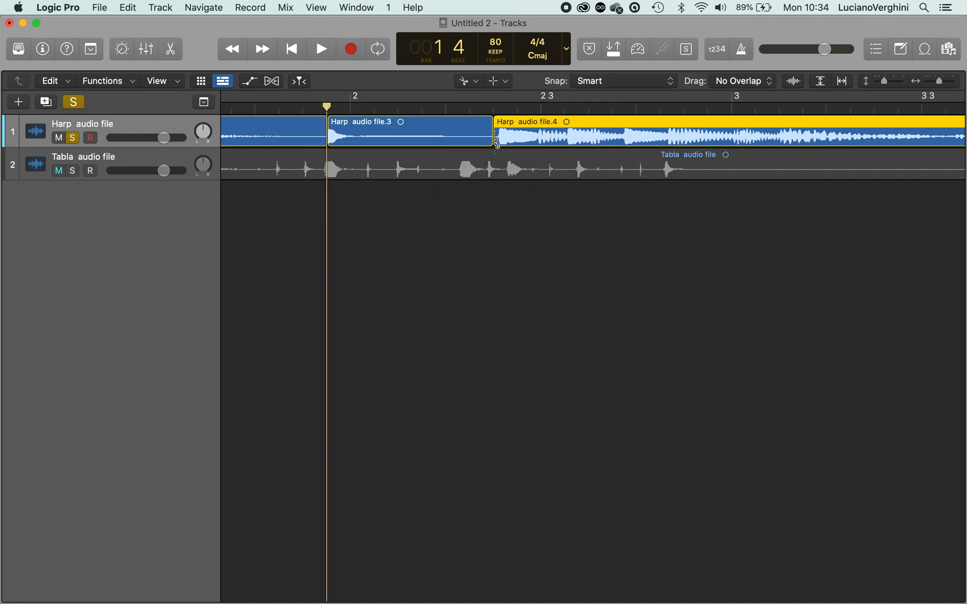
# - Select the isolated first-note region and bring up its context menu
pyautogui.press('t')
pyautogui.press('t')
pyautogui.click(399, 134)
pyautogui.rightClick(400, 134)
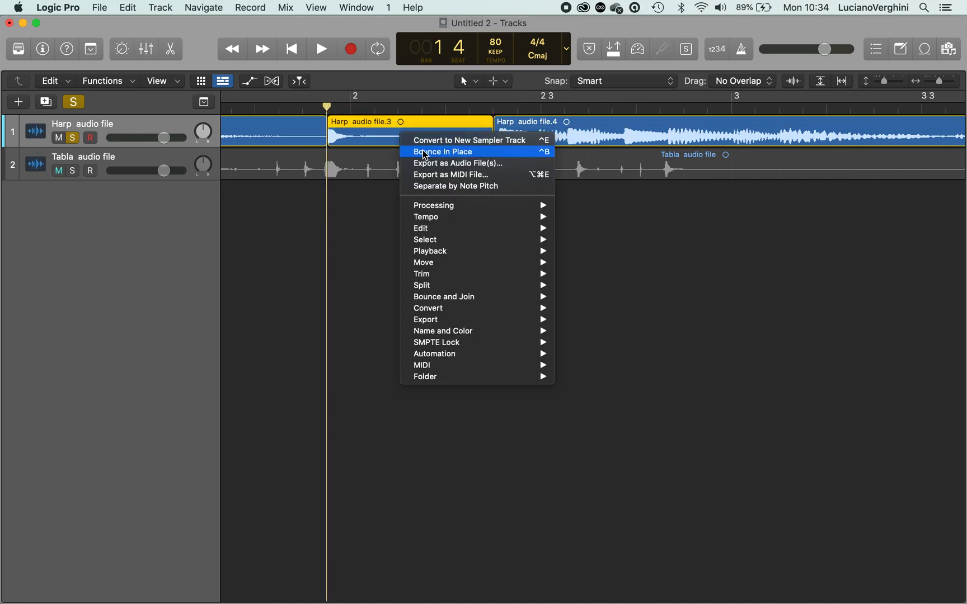
# - Bounce the note in place to a new Harp audio file_bip track, then unsolo Harp
pyautogui.click(423, 151)
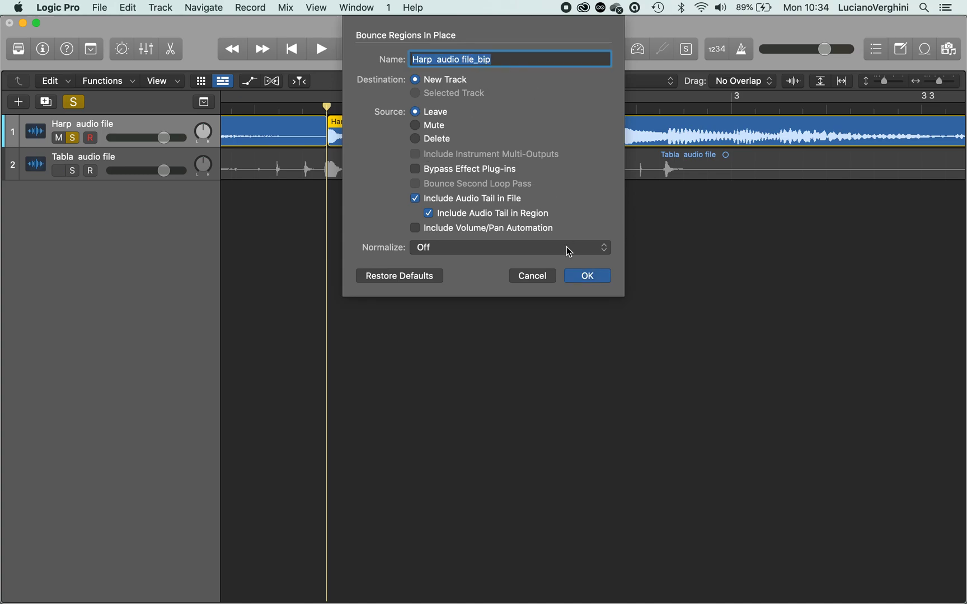
pyautogui.click(588, 276)
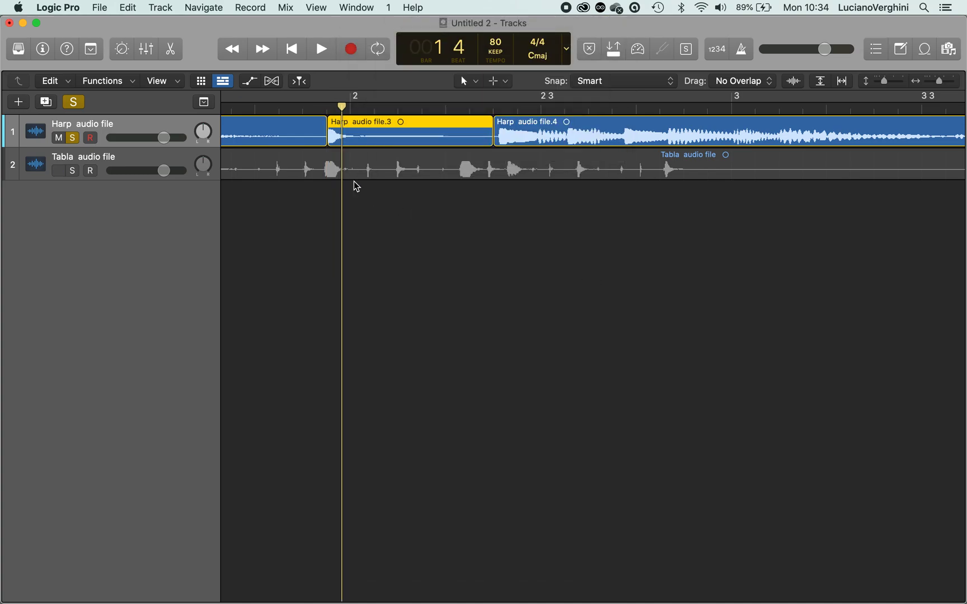
pyautogui.click(73, 139)
pyautogui.click(478, 170)
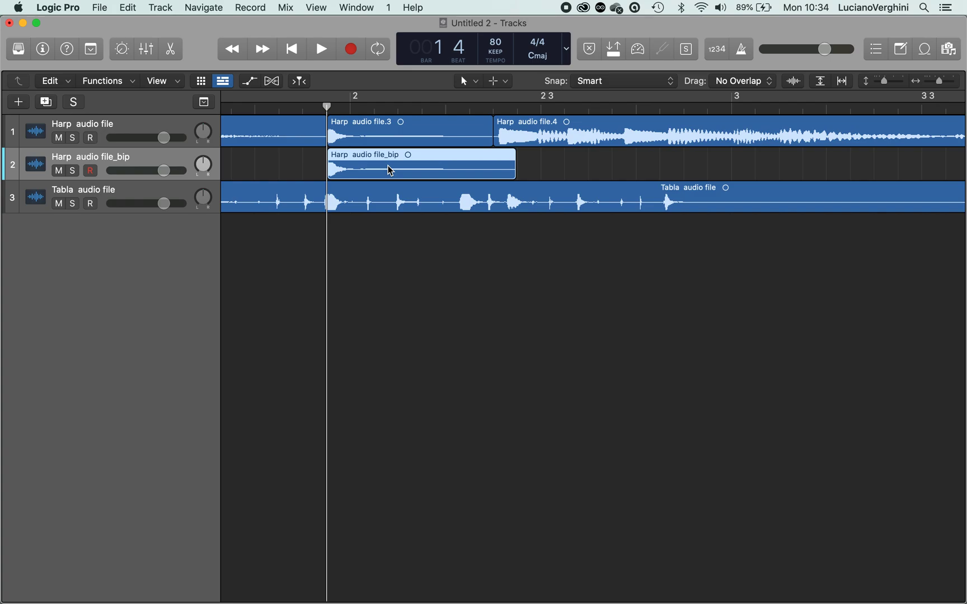
# - Drag the _bip region into the empty track area to create a Quick Sampler (Optimized) track
pyautogui.moveTo(390, 170); pyautogui.dragTo(402, 170)
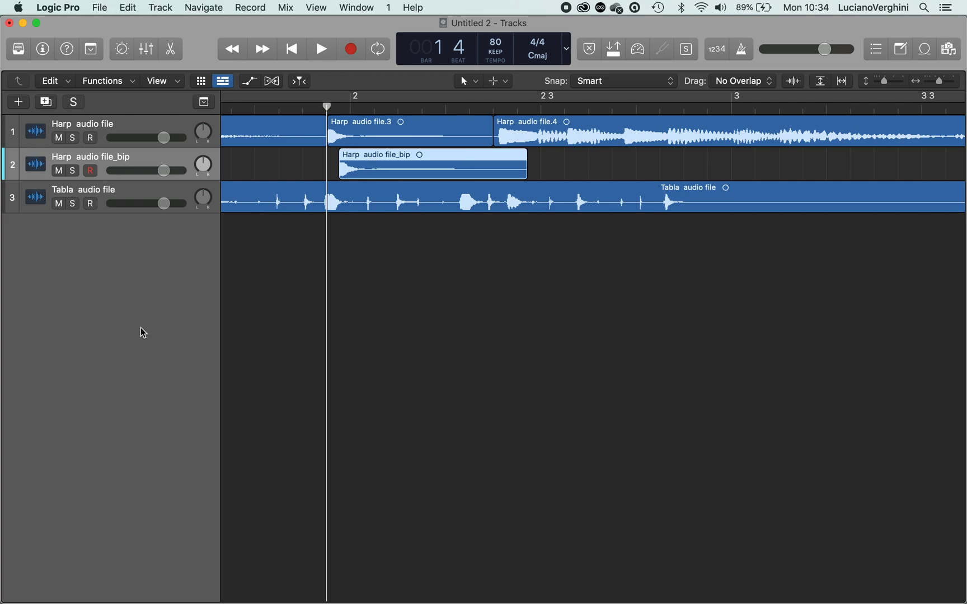
pyautogui.moveTo(375, 174); pyautogui.dragTo(39, 339)
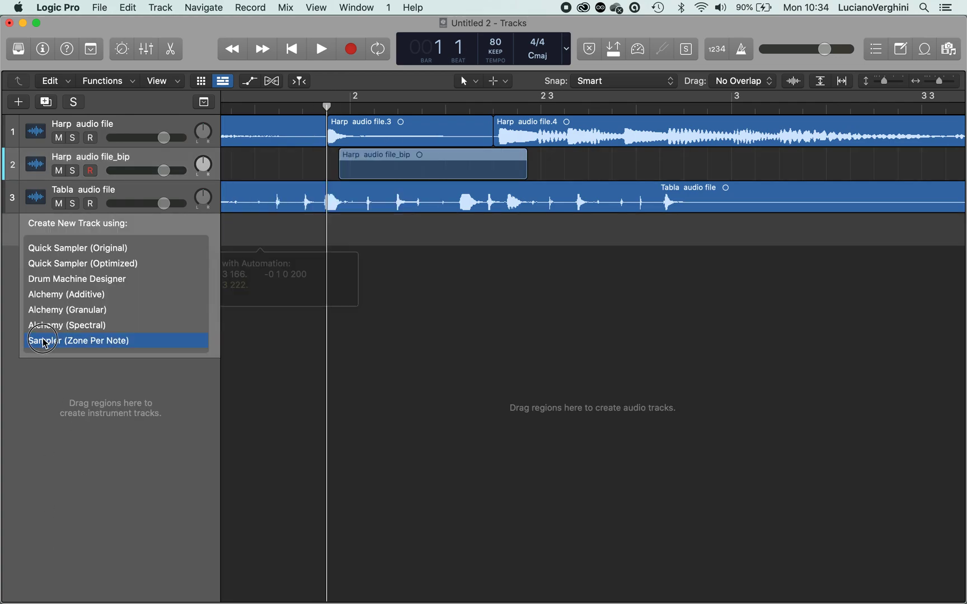
pyautogui.click(123, 263)
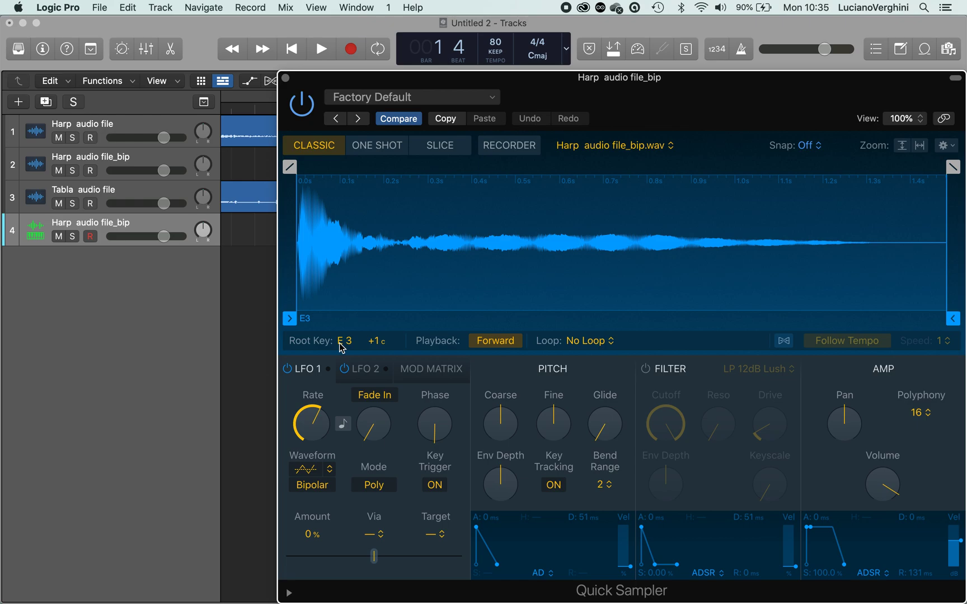
# - With Musical Typing, play the harp sample on several notes in octaves C2 and C3
pyautogui.press('super+k')
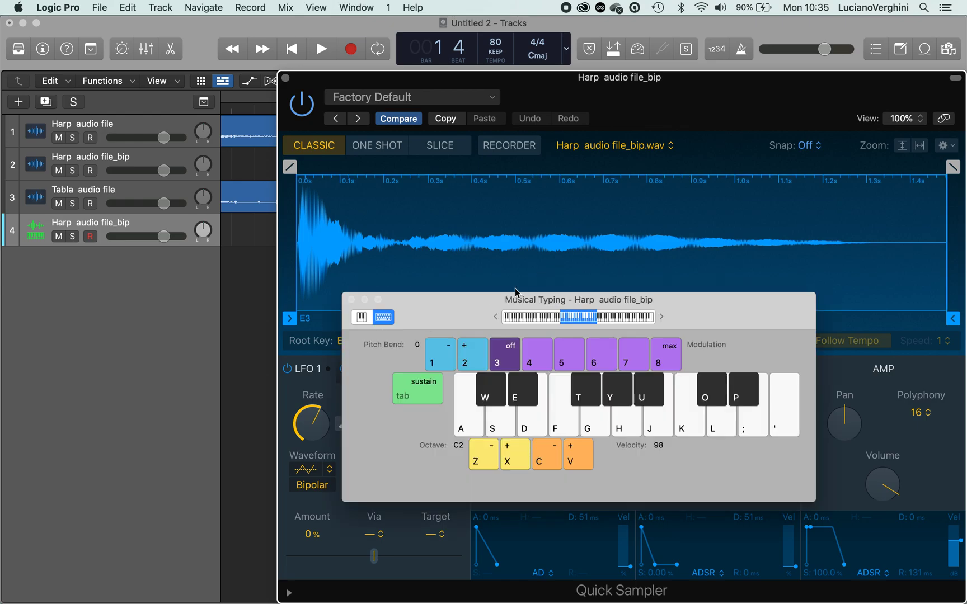
pyautogui.moveTo(516, 301); pyautogui.dragTo(492, 208)
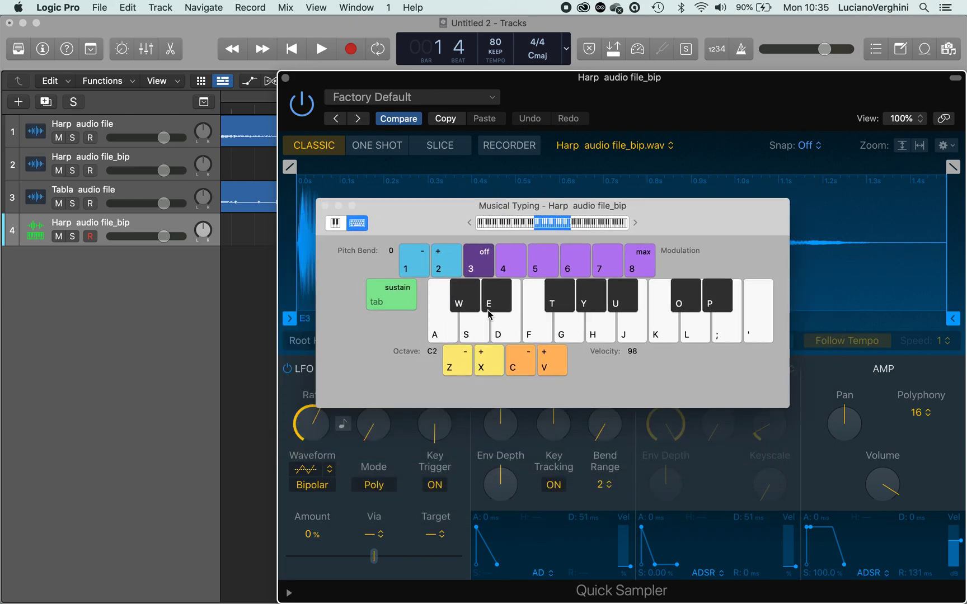
pyautogui.click(501, 330)
pyautogui.click(566, 329)
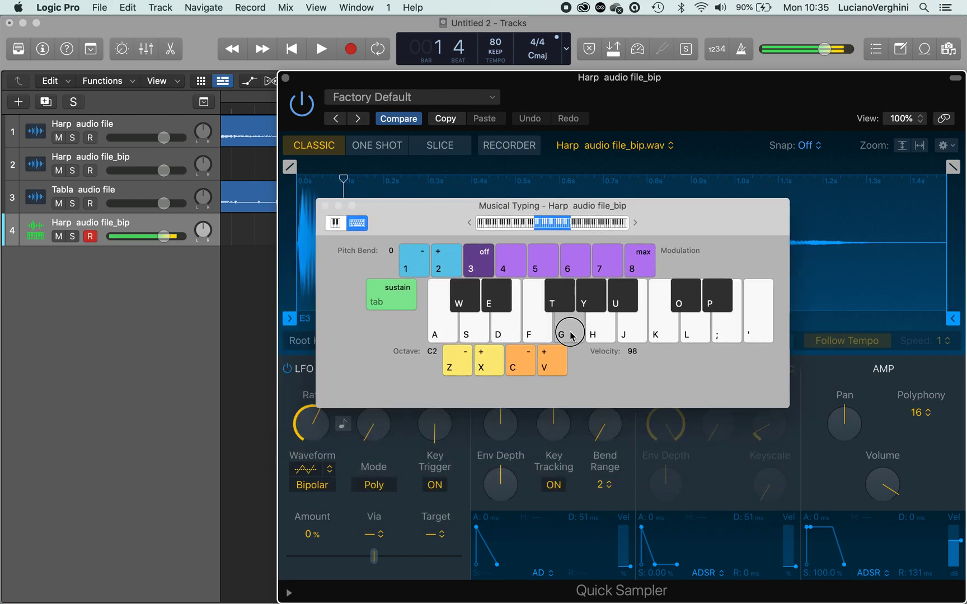
pyautogui.click(647, 334)
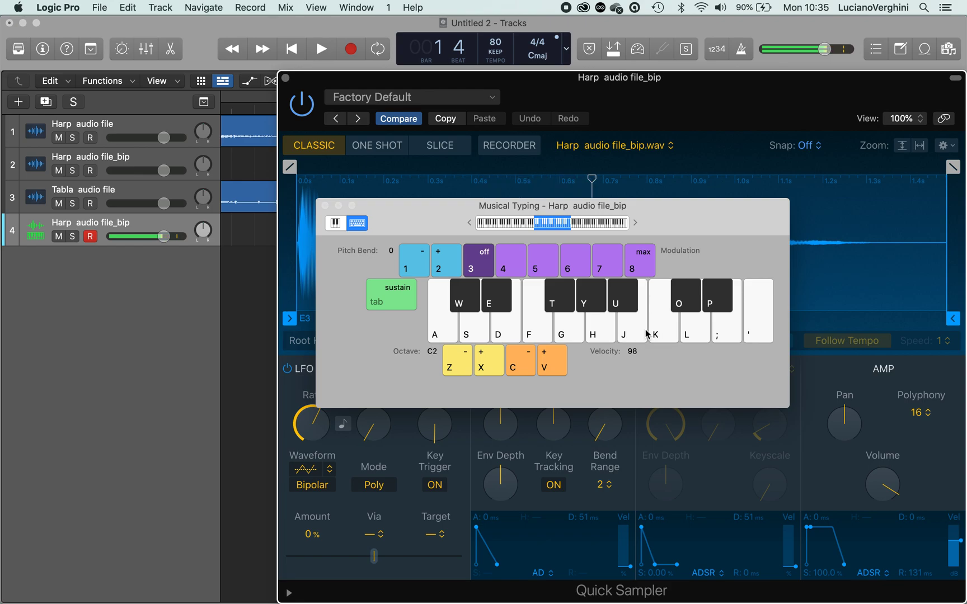
pyautogui.click(665, 332)
pyautogui.click(493, 362)
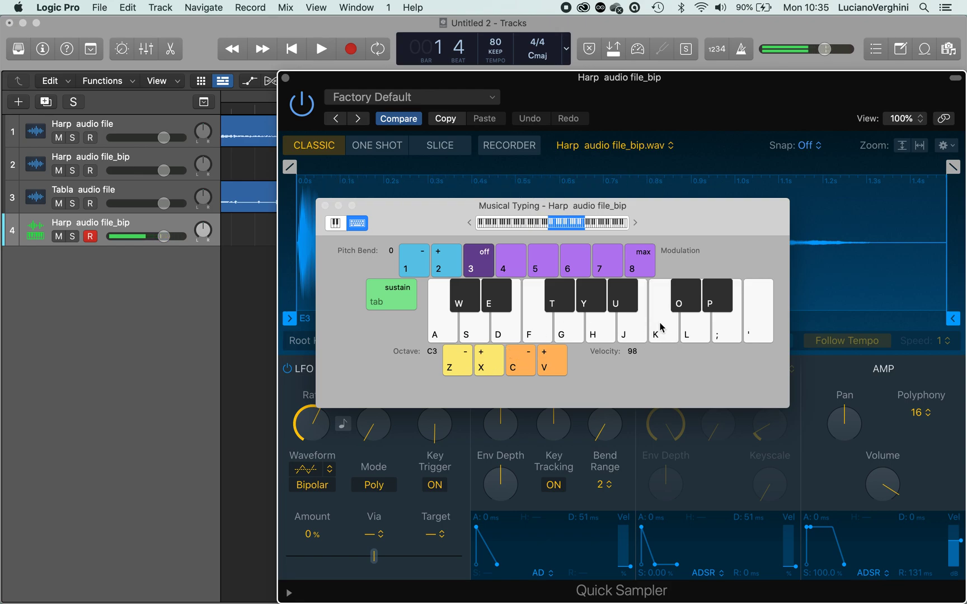
pyautogui.moveTo(662, 326)
pyautogui.mouseDown()
pyautogui.moveTo(488, 320)
pyautogui.moveTo(443, 322)
pyautogui.moveTo(443, 331)
pyautogui.mouseUp()
pyautogui.click(451, 361)
pyautogui.click(448, 339)
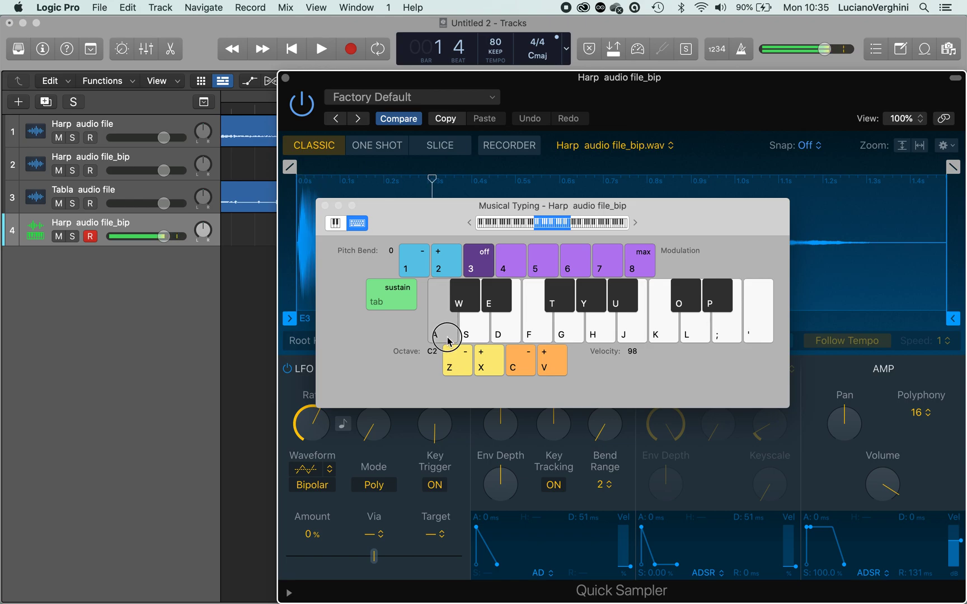
# - Move the keyboard aside, play high notes at octave C5, then drop to C4
pyautogui.moveTo(475, 206); pyautogui.dragTo(238, 360)
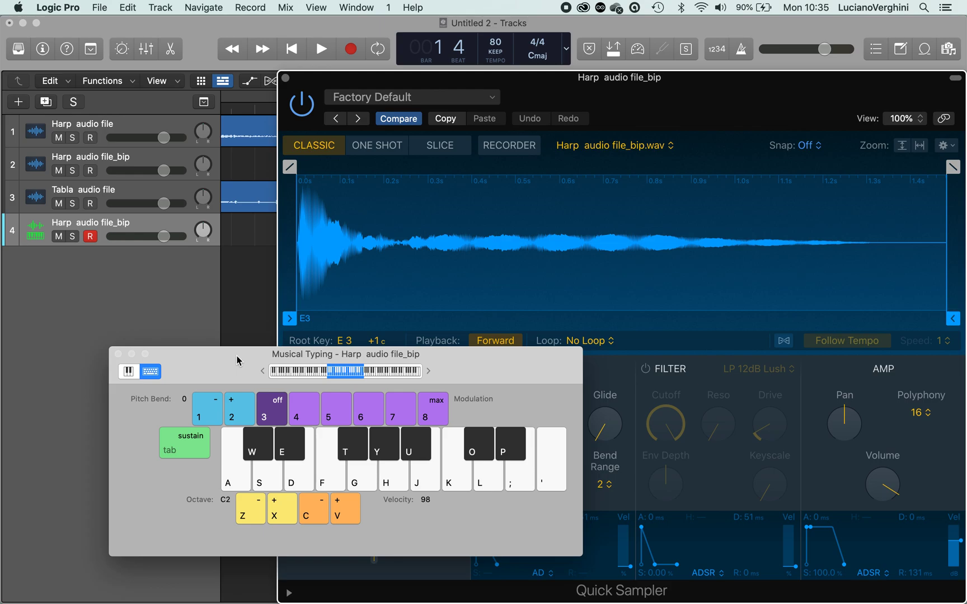
pyautogui.click(293, 504)
pyautogui.click(293, 505)
pyautogui.click(293, 505)
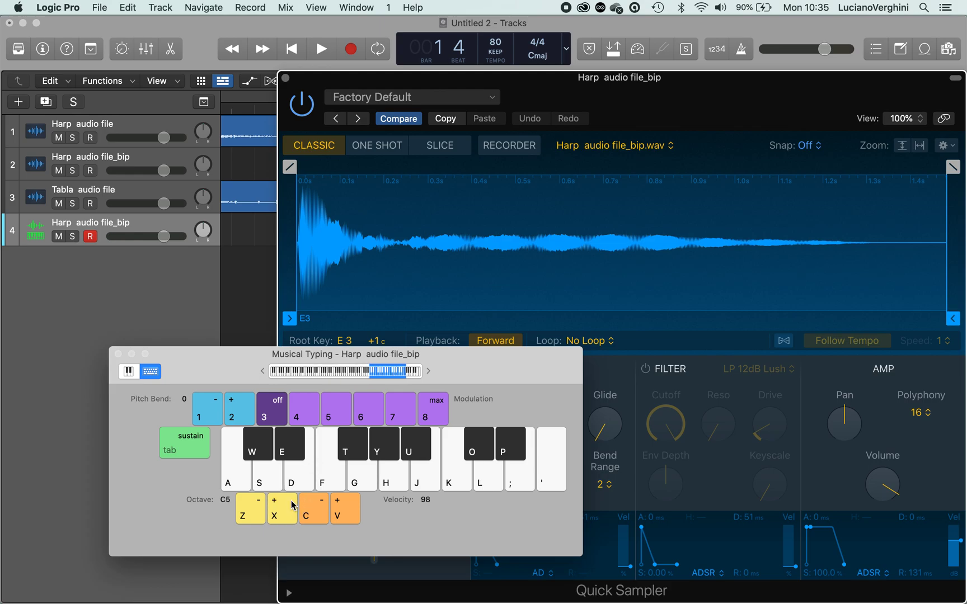
pyautogui.click(416, 472)
pyautogui.click(362, 478)
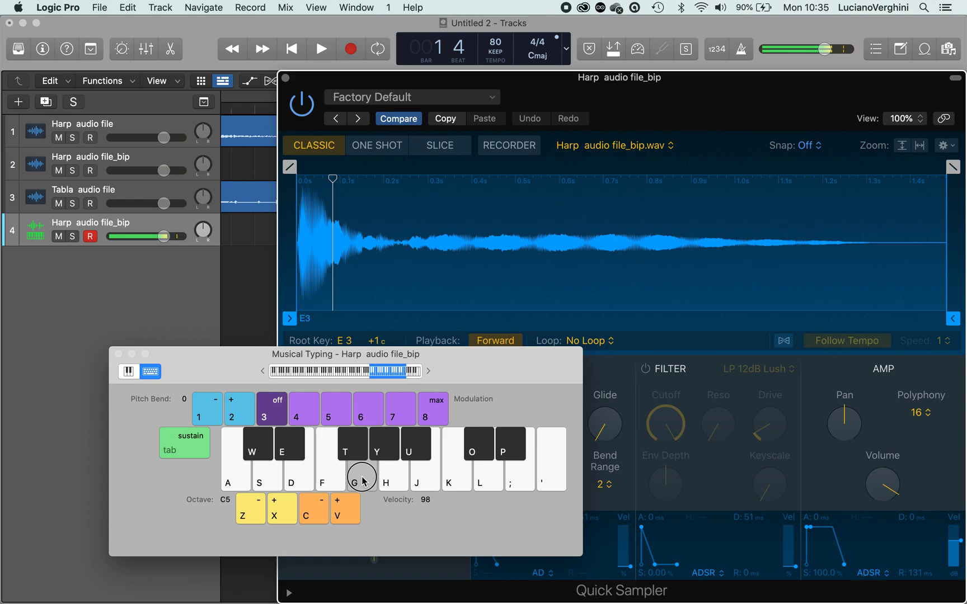
pyautogui.click(302, 477)
pyautogui.click(241, 479)
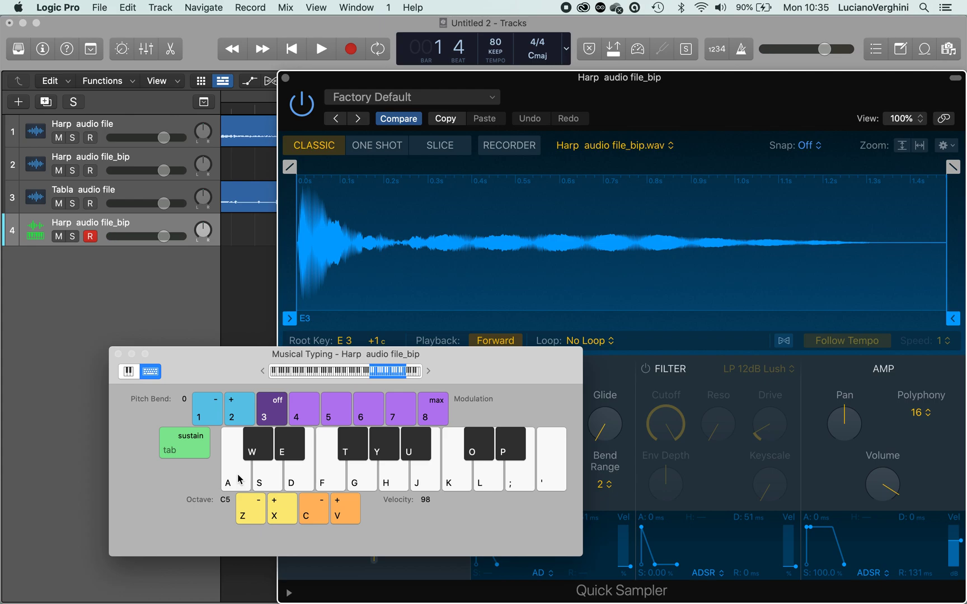
pyautogui.click(247, 520)
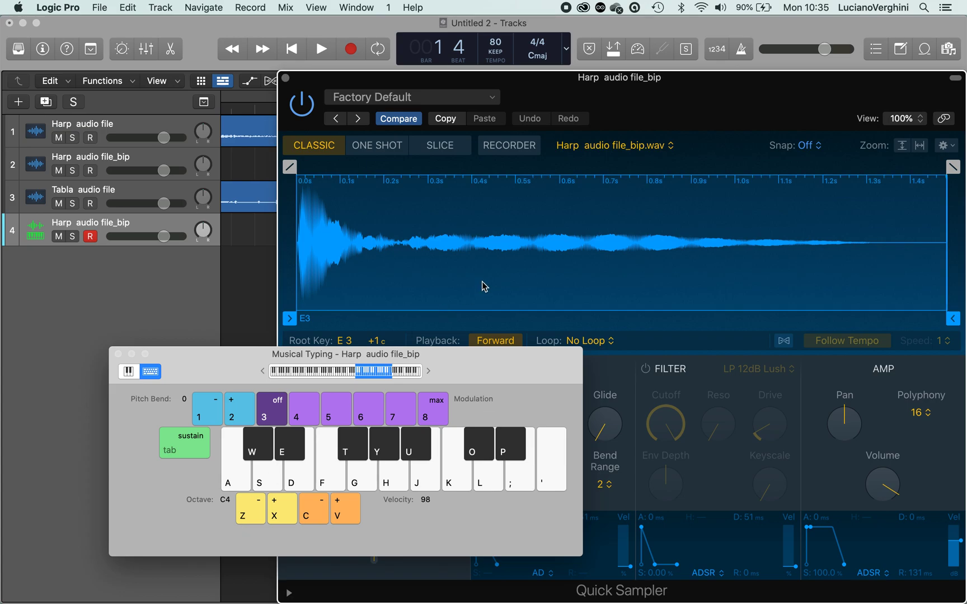
pyautogui.moveTo(342, 358); pyautogui.dragTo(349, 364)
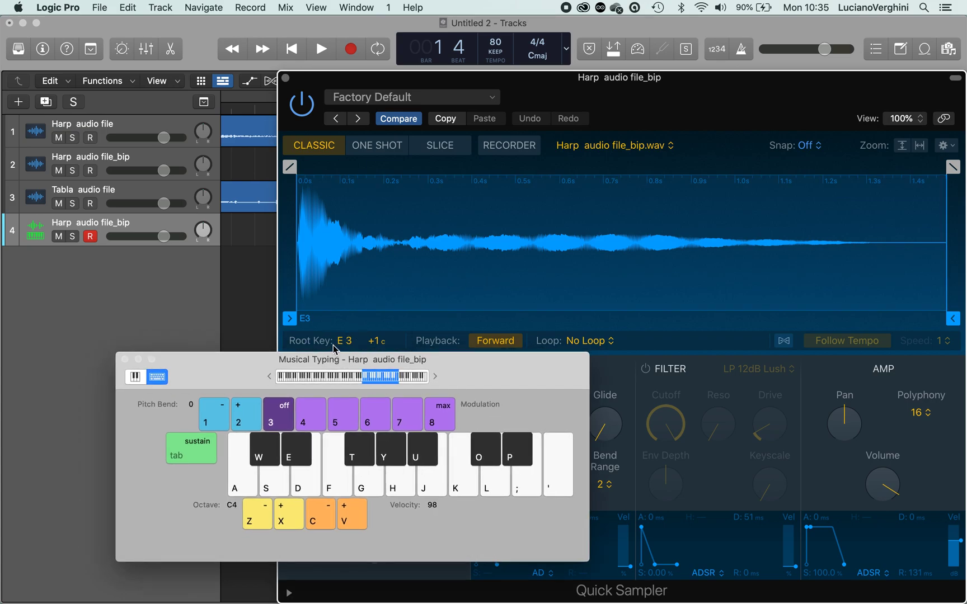
# - Play a rising run at octave C3, then return to C4 and play the sample again
pyautogui.click(252, 521)
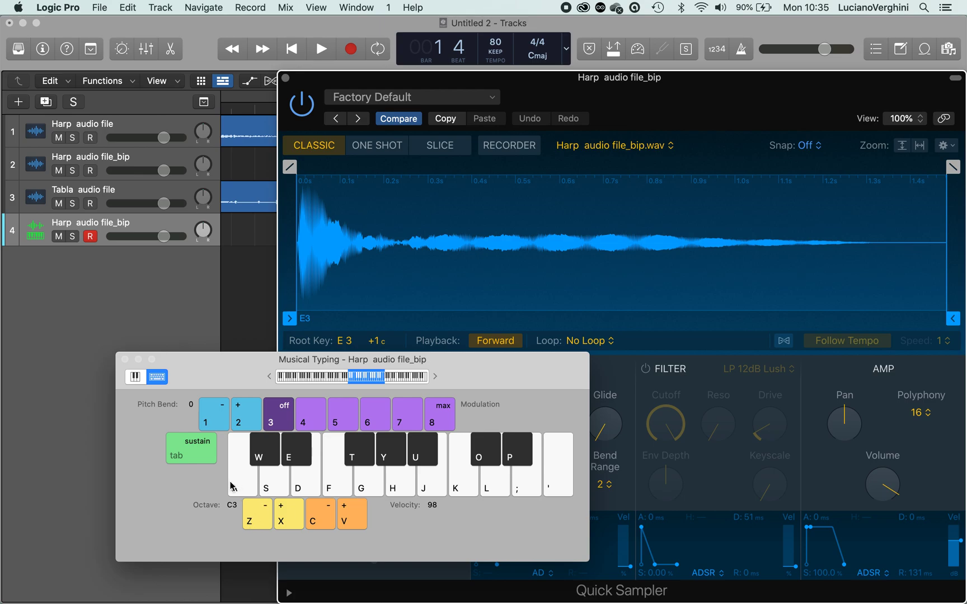
pyautogui.click(309, 478)
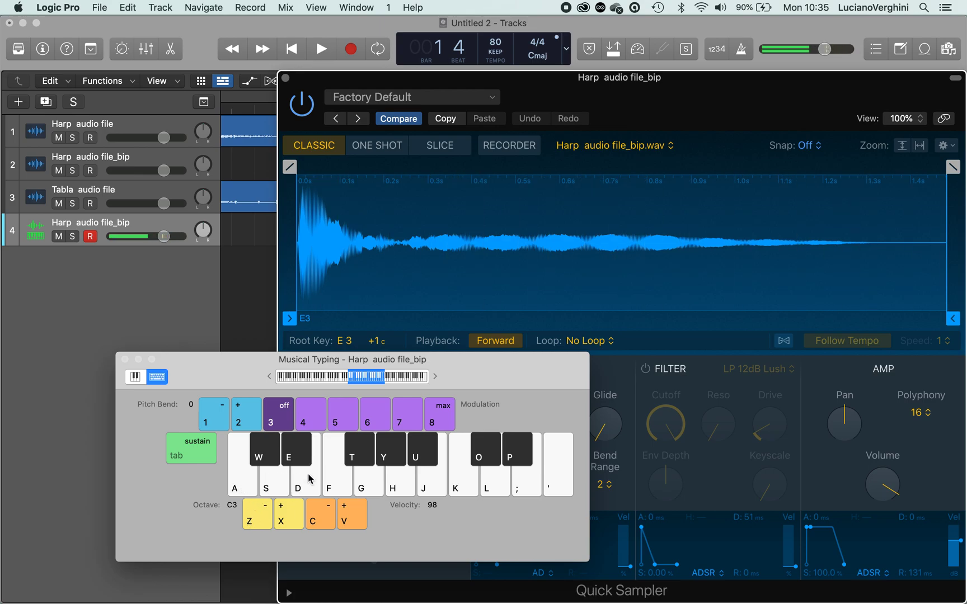
pyautogui.click(331, 480)
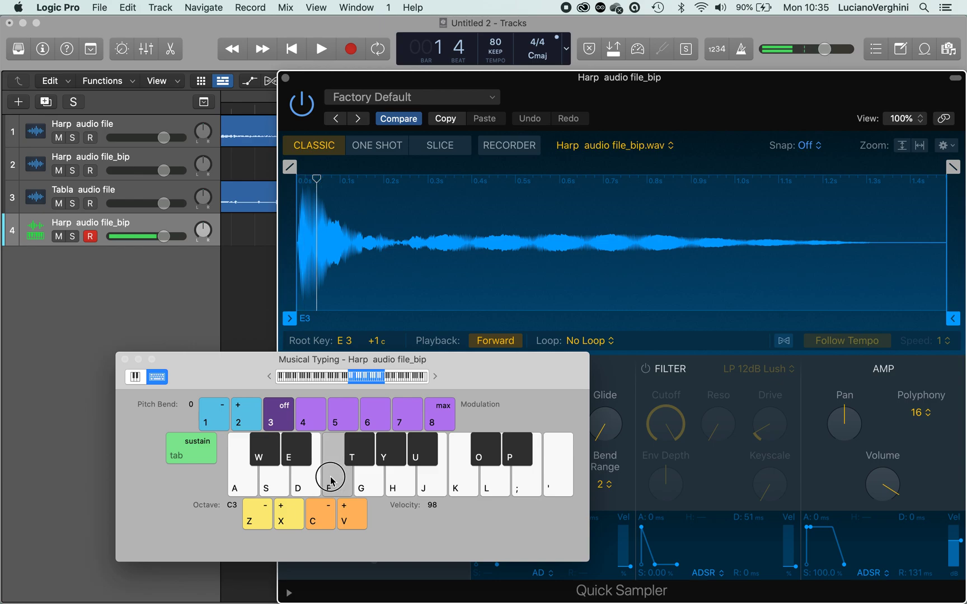
pyautogui.click(370, 480)
pyautogui.click(404, 482)
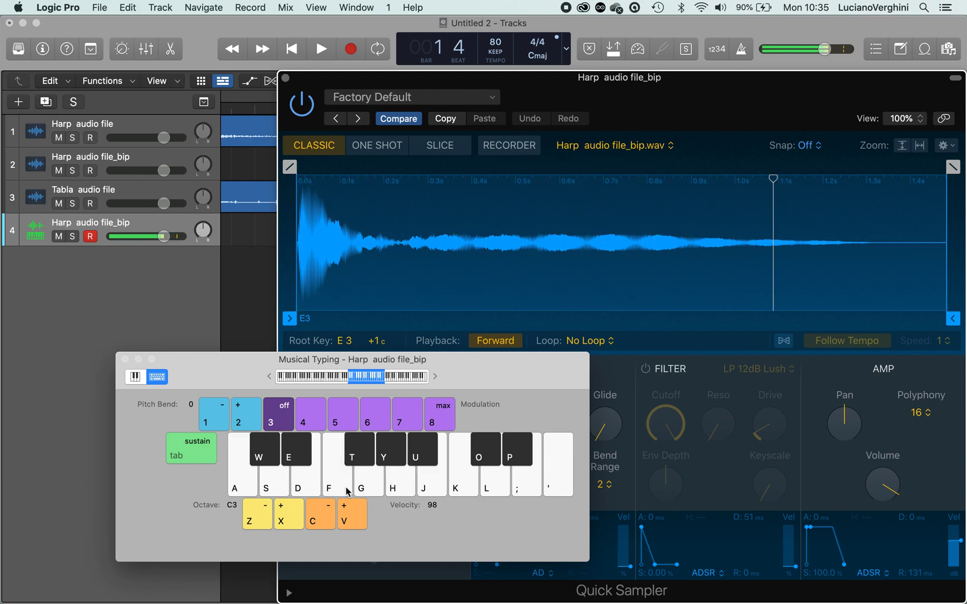
pyautogui.click(288, 517)
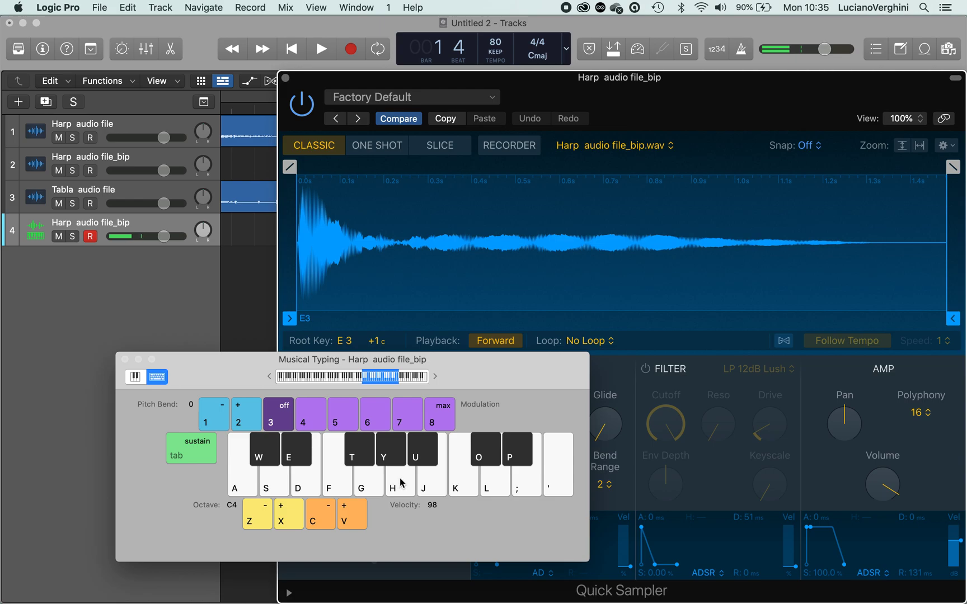
pyautogui.click(376, 481)
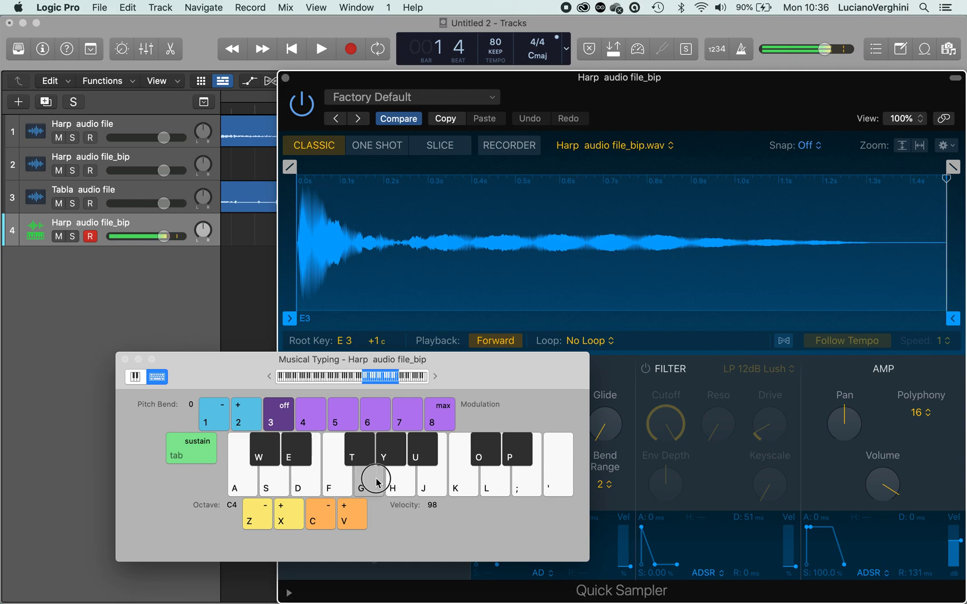
pyautogui.click(377, 482)
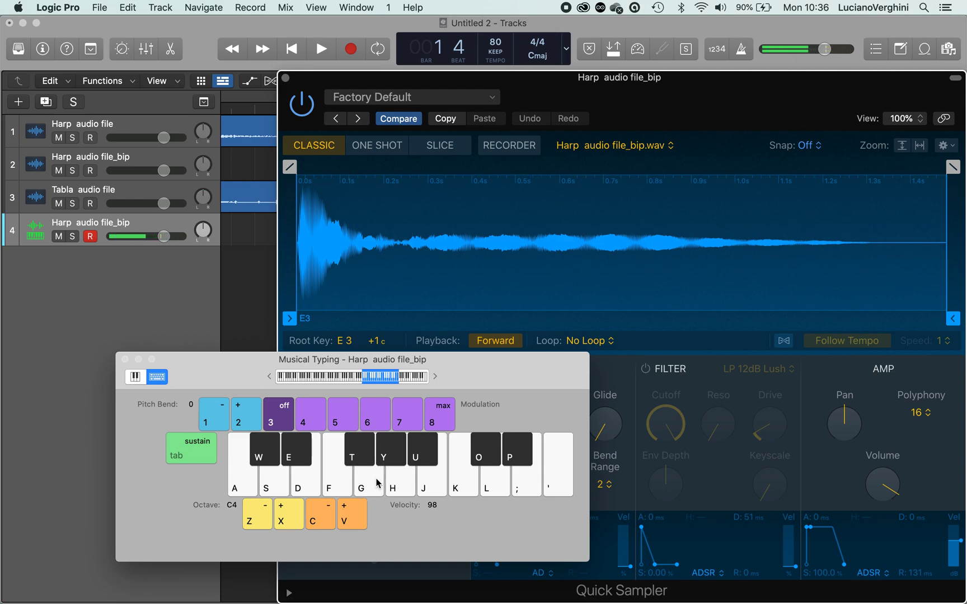
# - Close Musical Typing, move Quick Sampler up, and toggle its filter on then off
pyautogui.click(125, 359)
pyautogui.moveTo(583, 99); pyautogui.dragTo(546, 52)
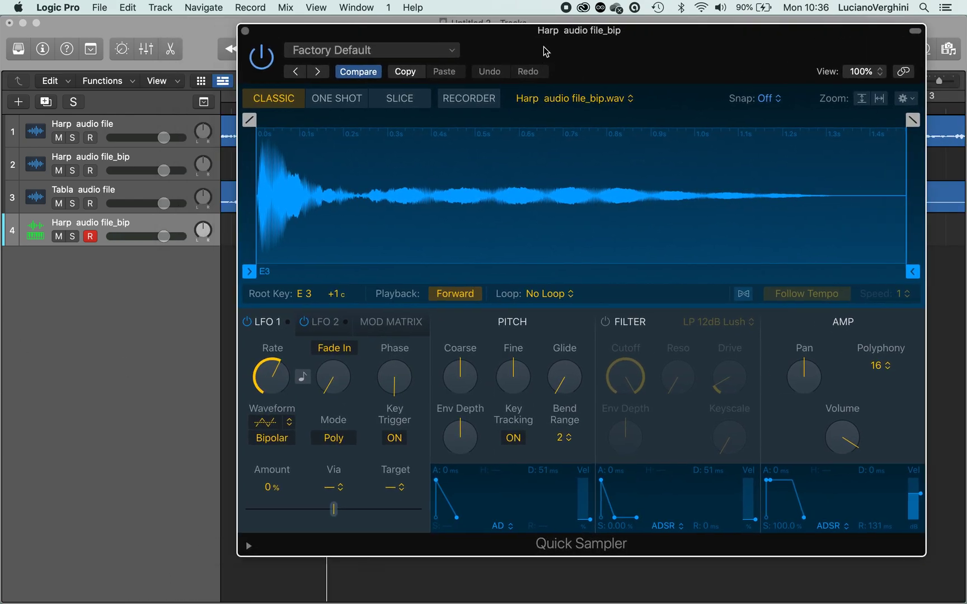
pyautogui.click(604, 322)
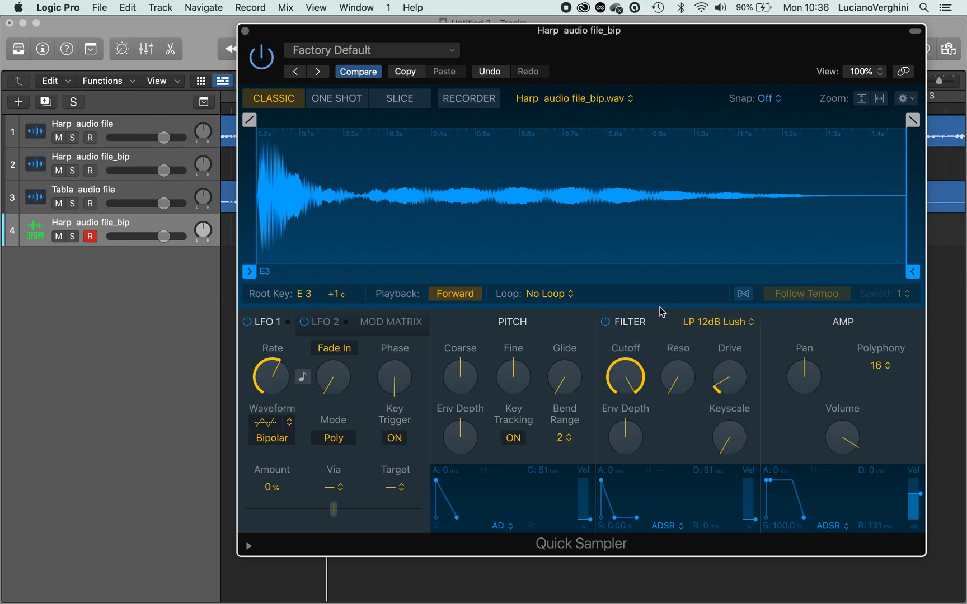
pyautogui.click(606, 324)
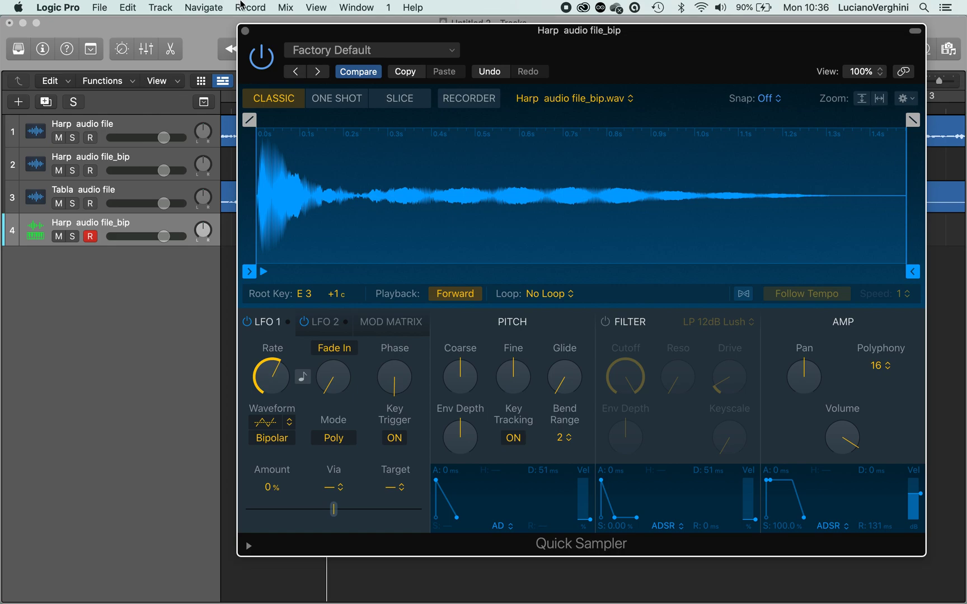
# - Close Quick Sampler and briefly view the Inspector channel strips without adding any Audio FX
pyautogui.click(245, 30)
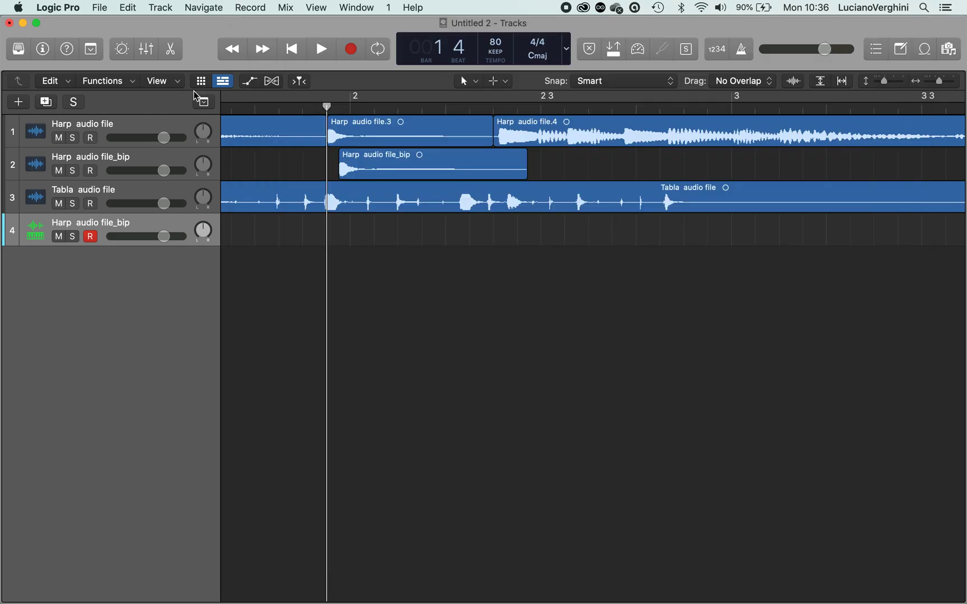
pyautogui.click(44, 49)
pyautogui.click(41, 327)
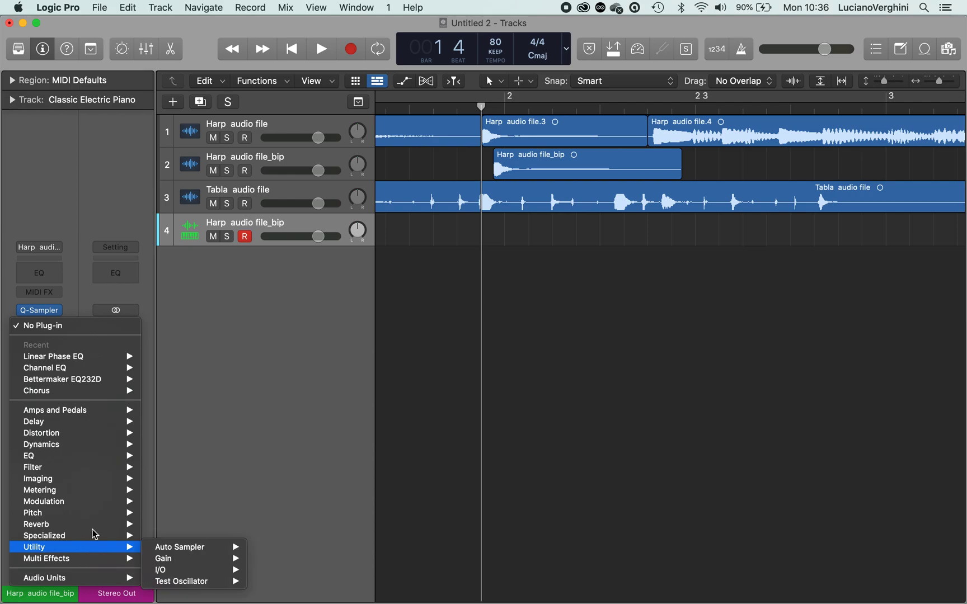
pyautogui.click(246, 398)
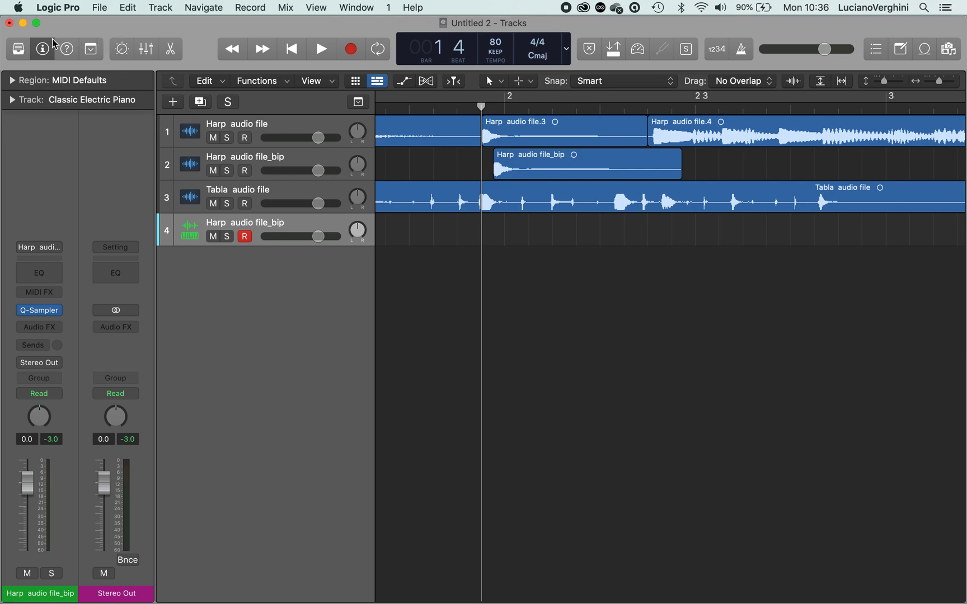
pyautogui.click(40, 50)
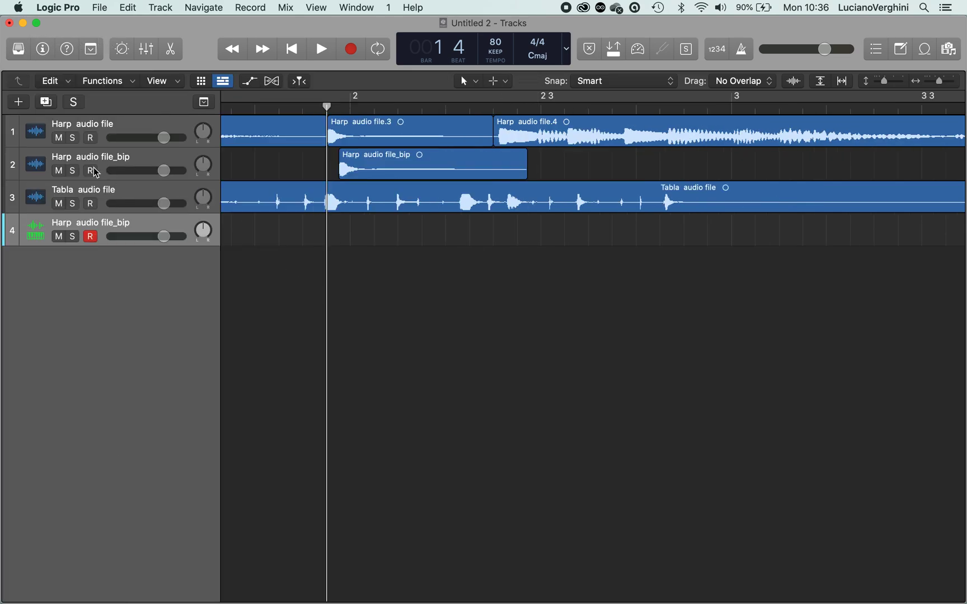
# - Mute both Harp tracks, zoom out to bars 1–8, and play the Tabla track alone
pyautogui.moveTo(58, 138); pyautogui.dragTo(59, 171)
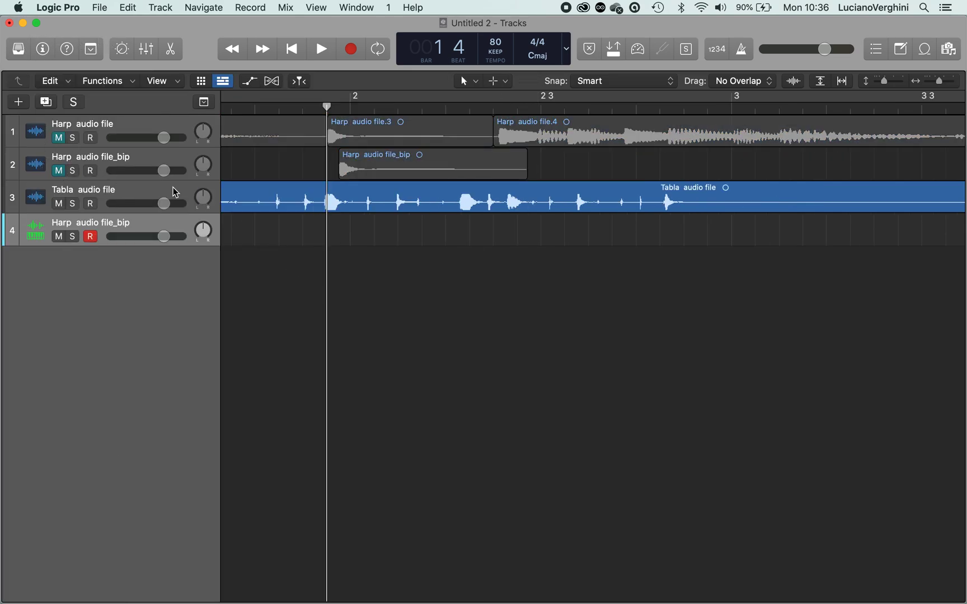
pyautogui.press('super+Left')
pyautogui.press('super+Left')
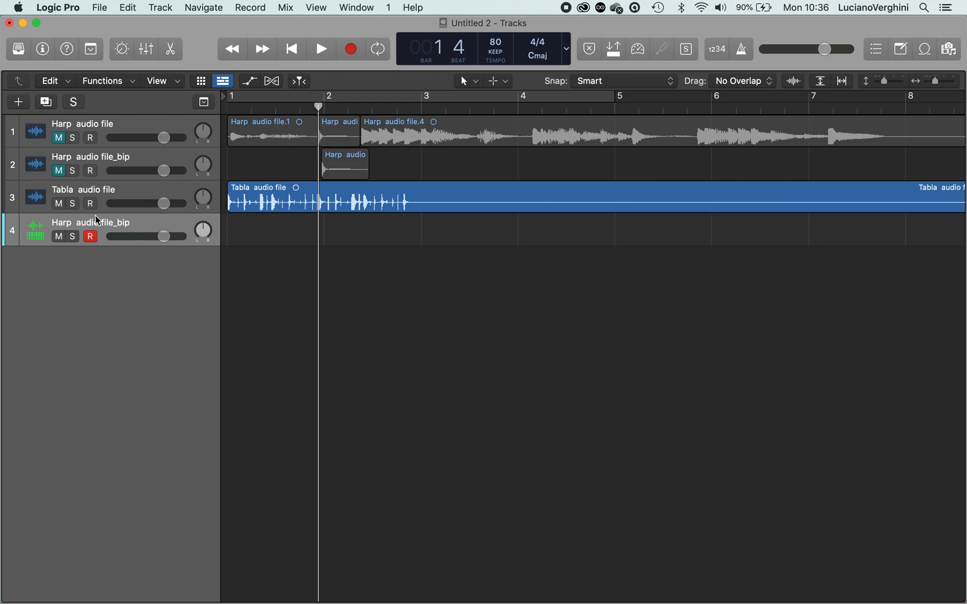
pyautogui.click(90, 193)
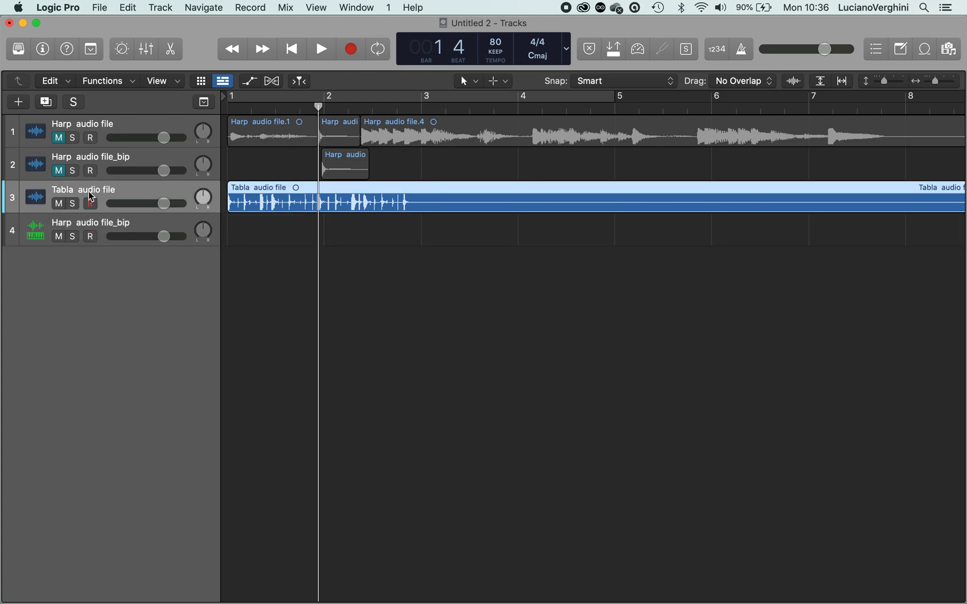
pyautogui.press('Return')
pyautogui.press('space')
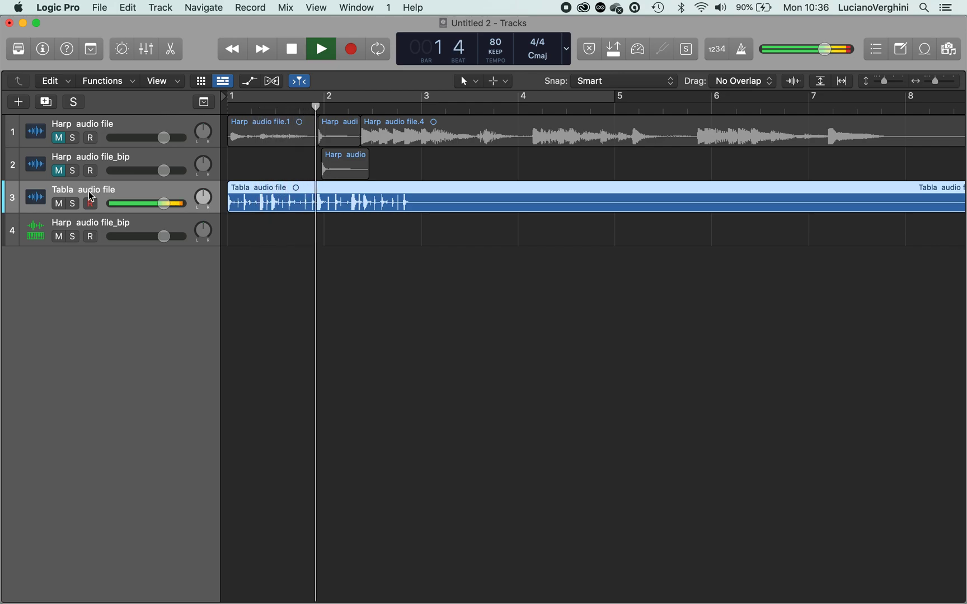
pyautogui.press('space')
pyautogui.click(262, 264)
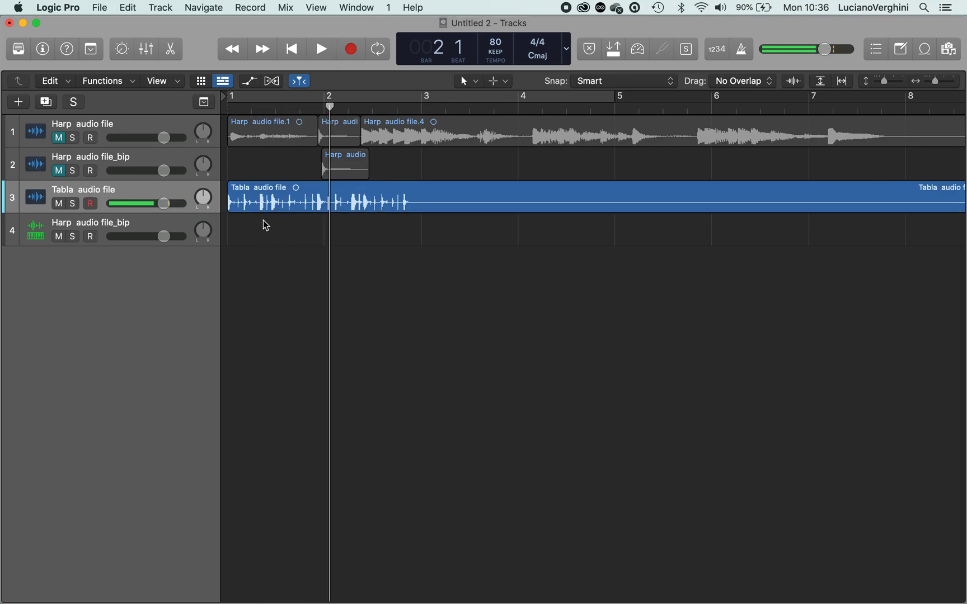
pyautogui.click(254, 191)
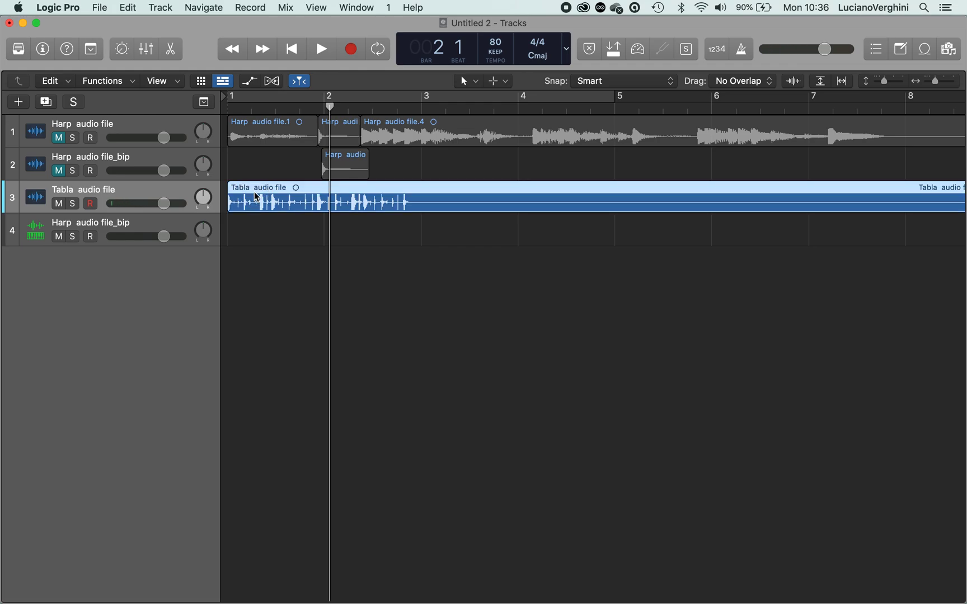
# - Slice the Tabla region into a Drum Machine Designer (Slice) kit across 16 pads and preview pad #1
pyautogui.moveTo(254, 191); pyautogui.dragTo(254, 194)
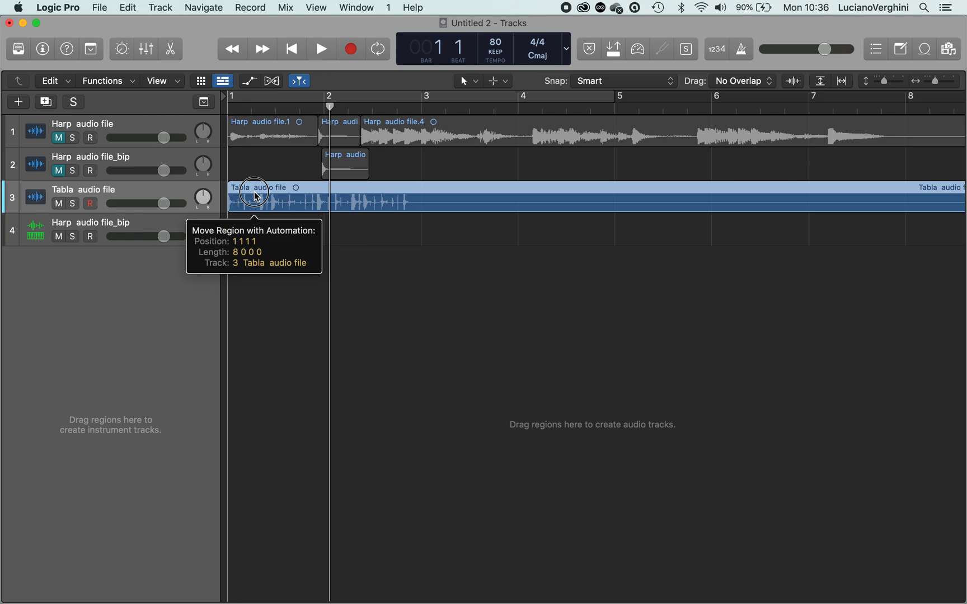
pyautogui.moveTo(255, 196); pyautogui.dragTo(48, 316)
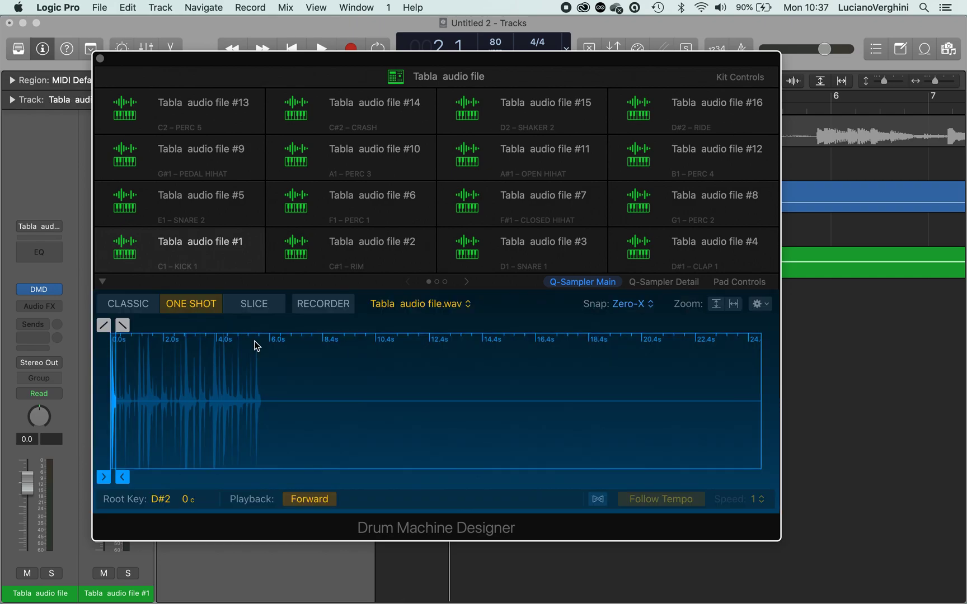
pyautogui.scroll(5, 149, 411)
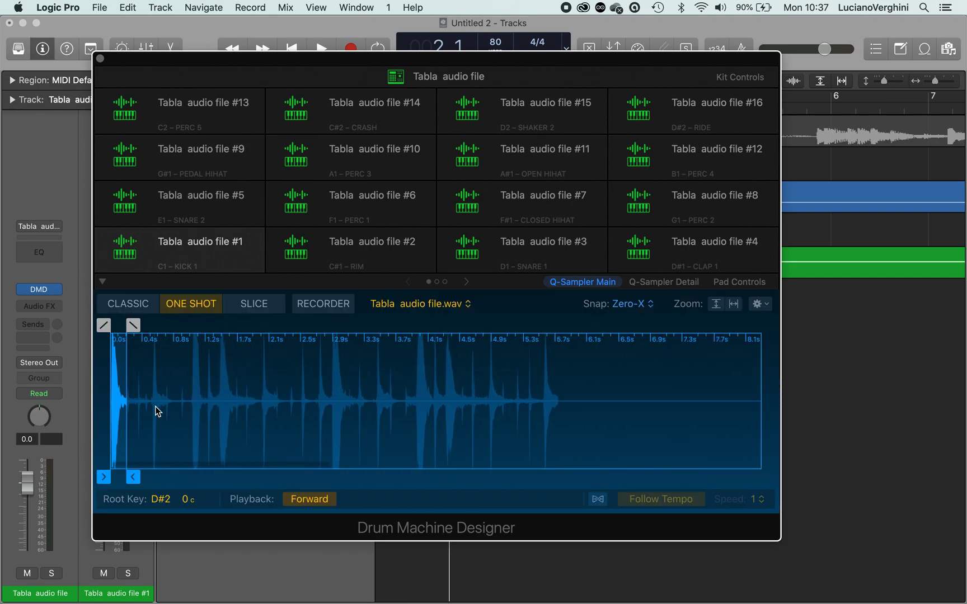
pyautogui.scroll(3, 156, 407)
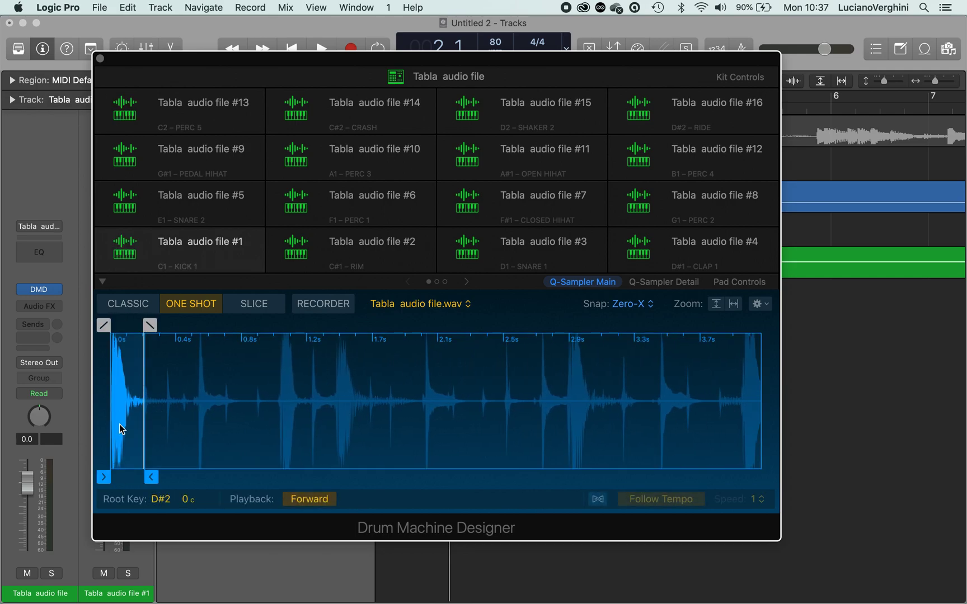
pyautogui.click(121, 250)
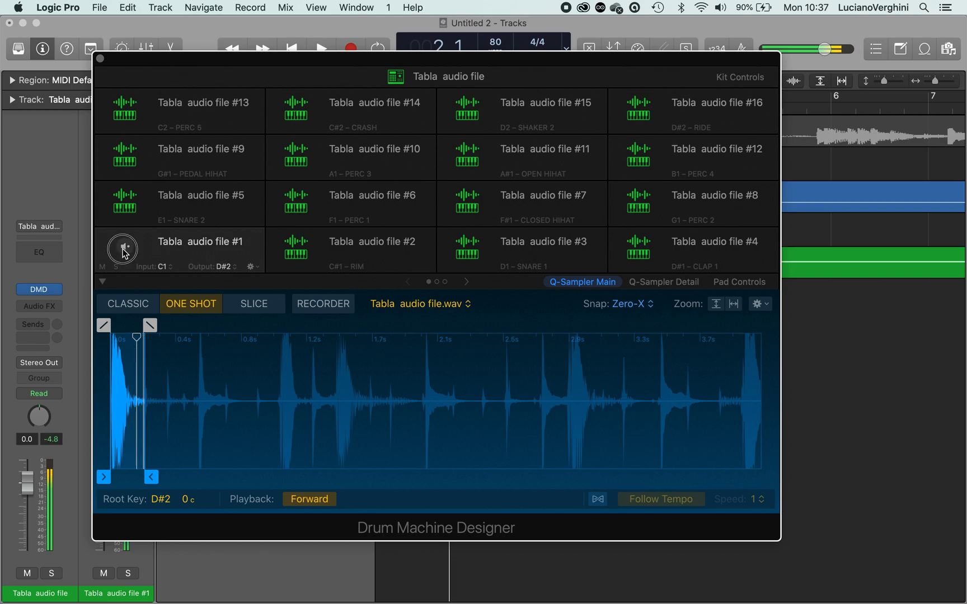
pyautogui.press('super+k')
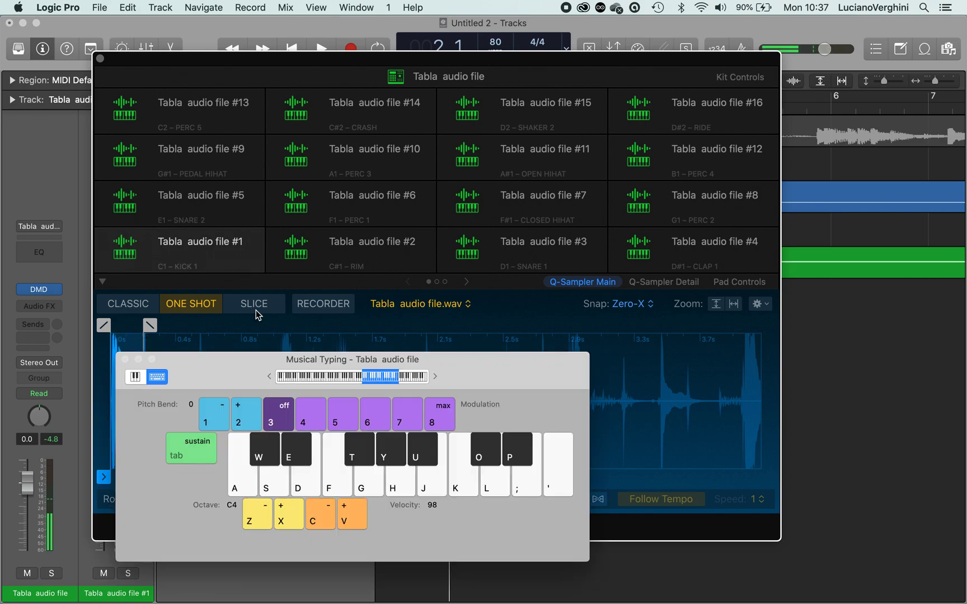
# - Move Musical Typing aside, lower the octave, and play pad #1's tabla slice
pyautogui.moveTo(239, 378); pyautogui.dragTo(653, 139)
pyautogui.click(685, 277)
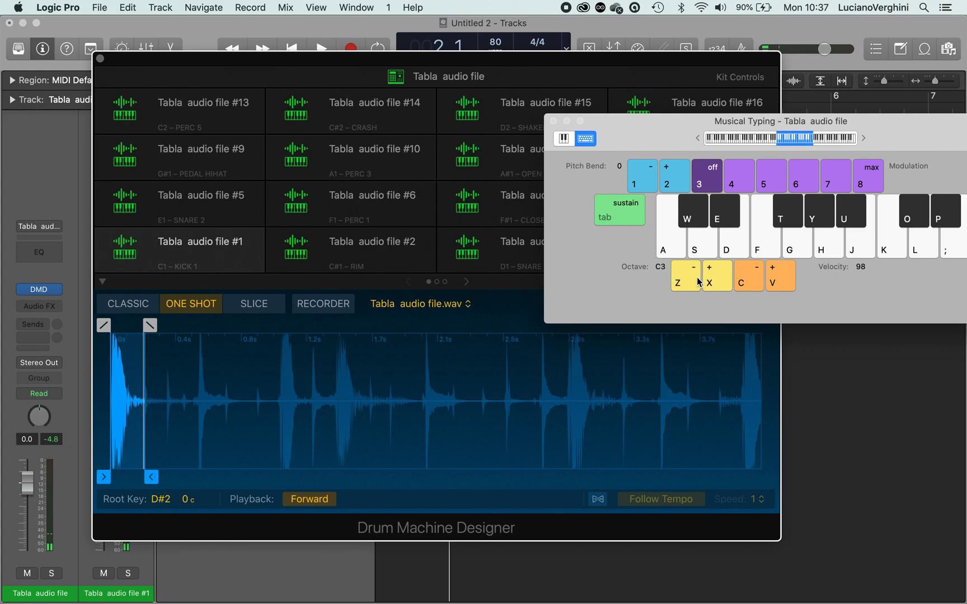
pyautogui.click(686, 277)
pyautogui.click(686, 277)
pyautogui.click(674, 248)
pyautogui.click(673, 246)
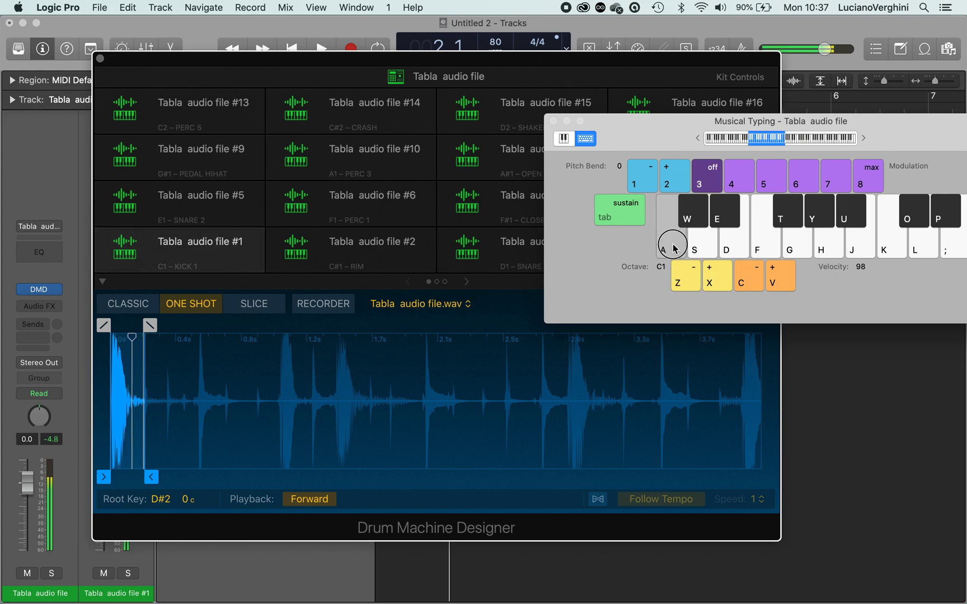
# - Drag the slice's fade-out to 0.044 s and replay pad #1 at octave C1
pyautogui.scroll(5, 178, 448)
pyautogui.hscroll(-3, 178, 448)
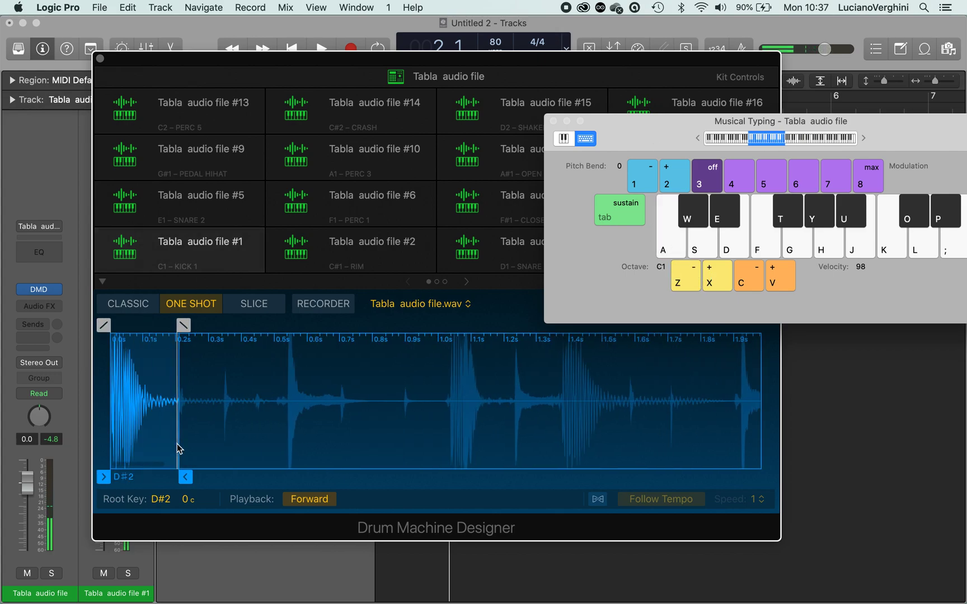
pyautogui.click(161, 324)
pyautogui.moveTo(161, 323)
pyautogui.mouseDown()
pyautogui.moveTo(152, 324)
pyautogui.moveTo(171, 324)
pyautogui.mouseUp()
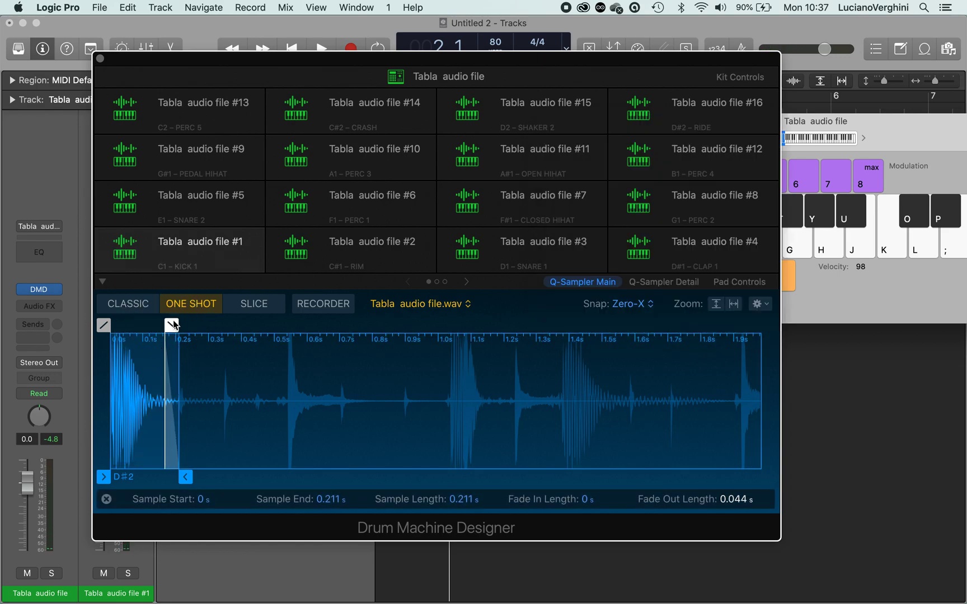
pyautogui.click(856, 144)
pyautogui.click(678, 278)
pyautogui.click(678, 278)
pyautogui.click(678, 278)
pyautogui.click(678, 279)
pyautogui.click(678, 278)
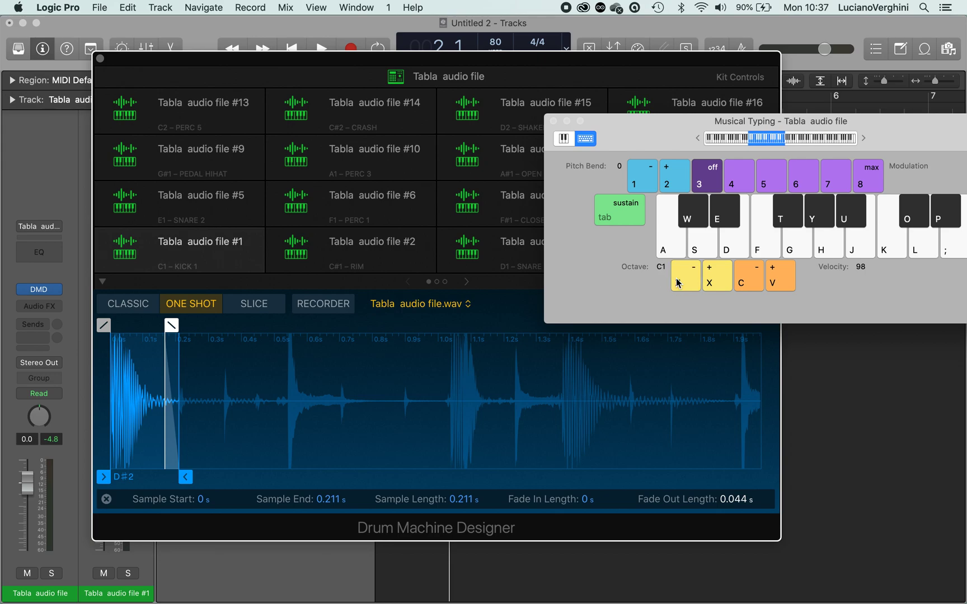
pyautogui.click(668, 236)
pyautogui.click(669, 235)
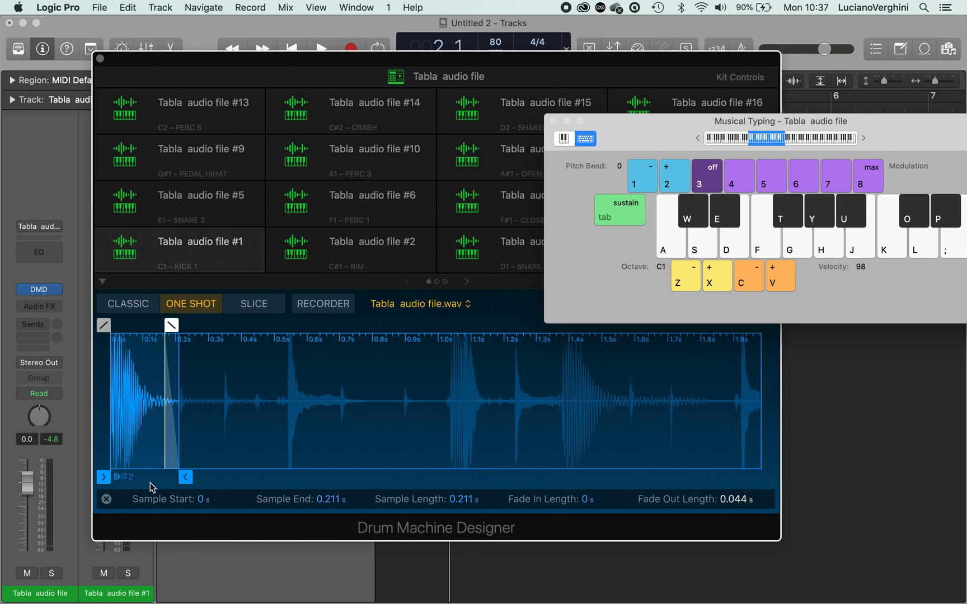
pyautogui.click(124, 246)
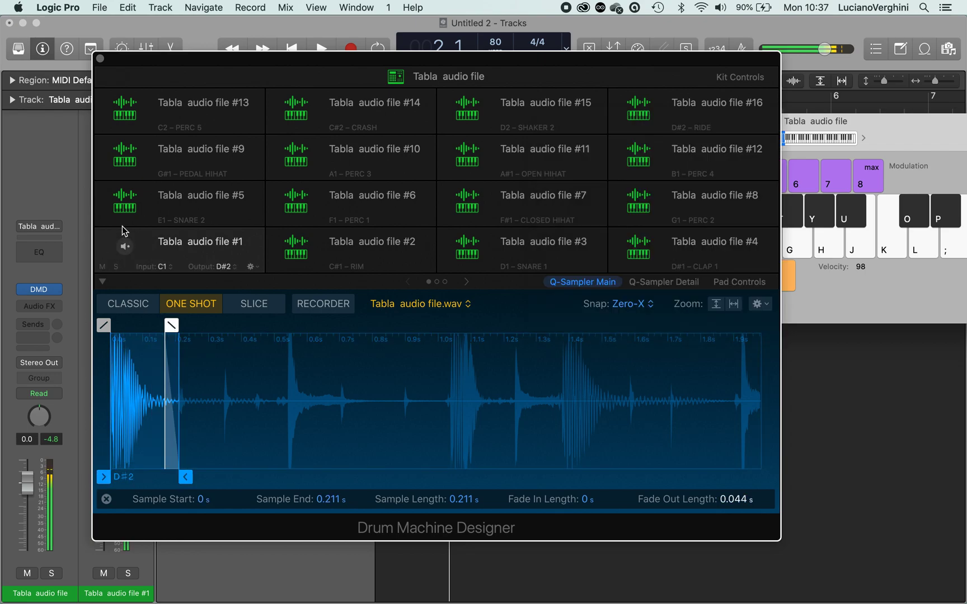
pyautogui.click(124, 201)
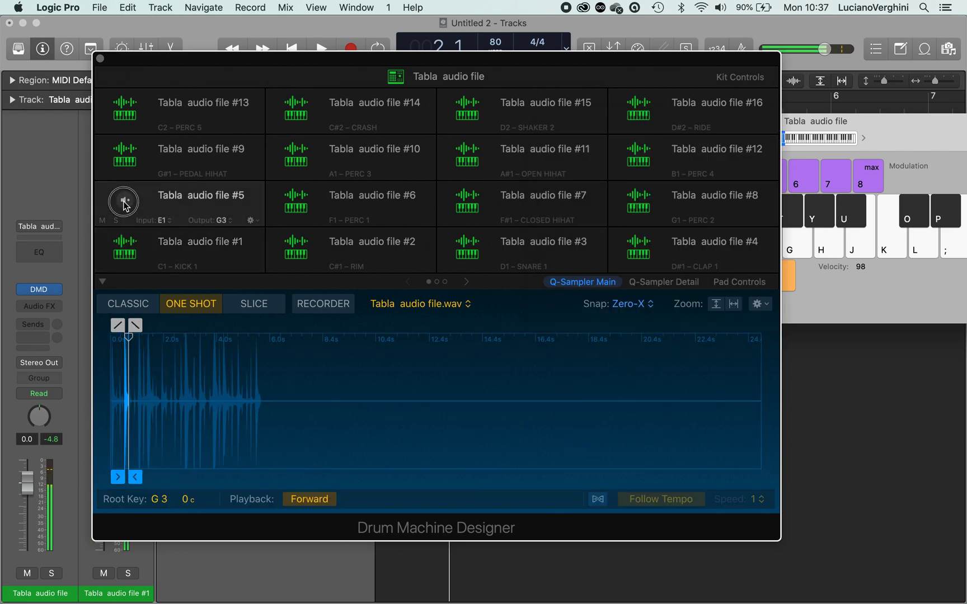
pyautogui.click(121, 126)
pyautogui.click(124, 108)
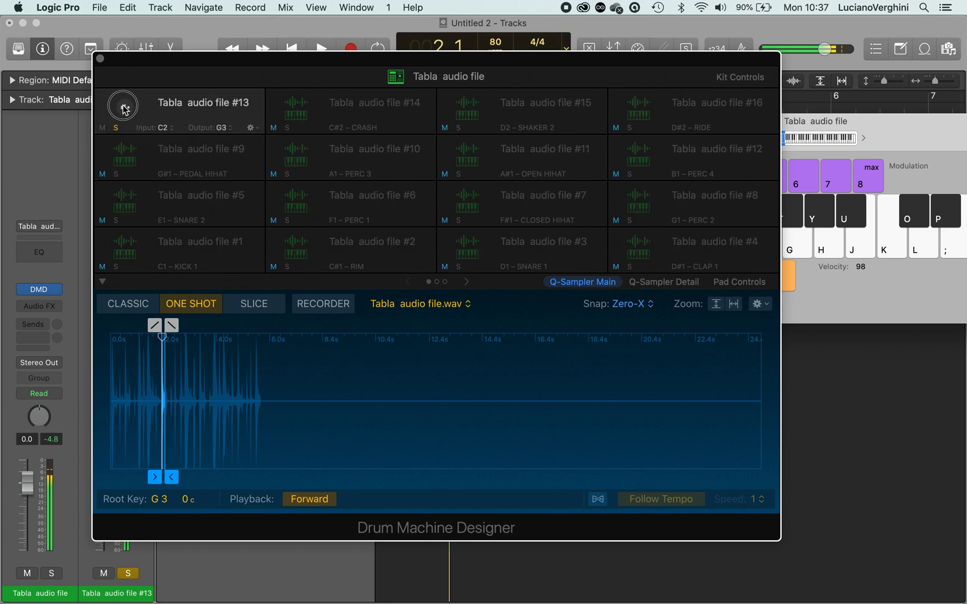
pyautogui.click(117, 128)
pyautogui.click(129, 105)
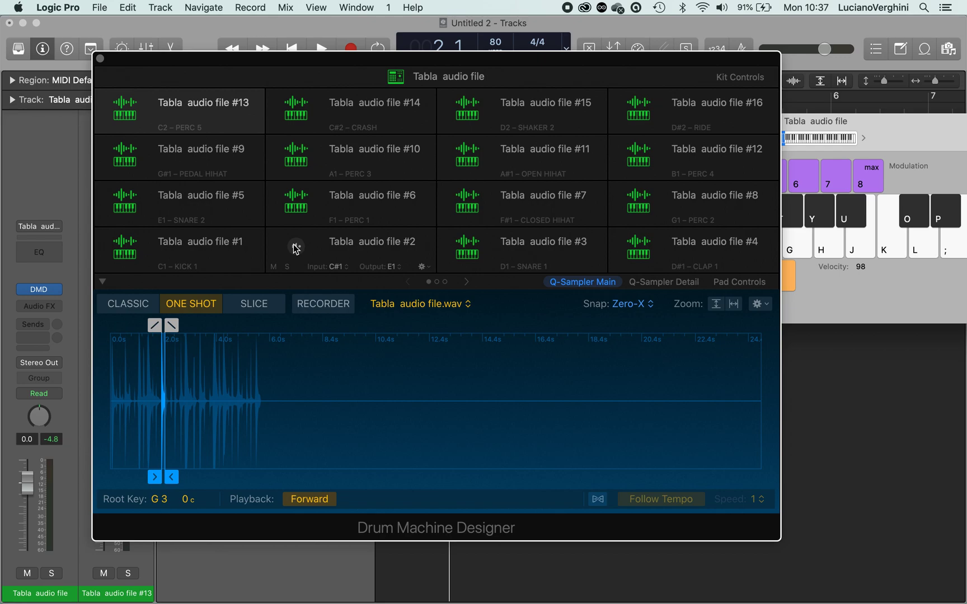
pyautogui.click(901, 127)
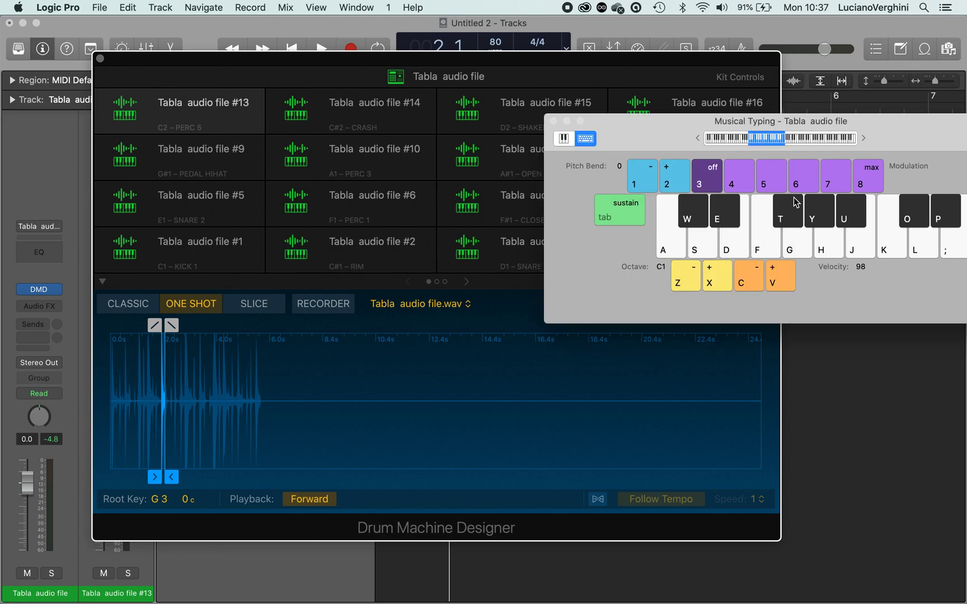
pyautogui.click(674, 235)
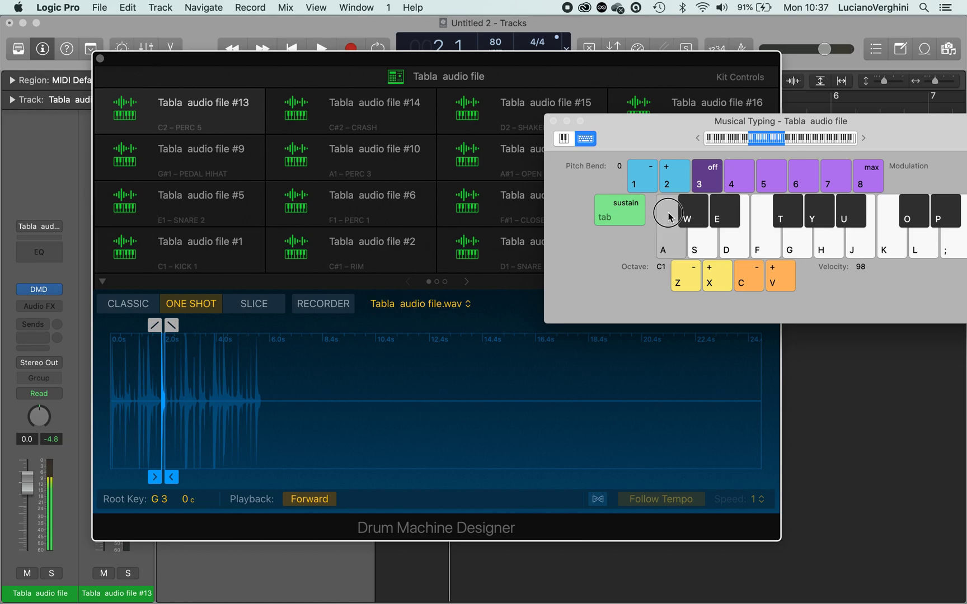
pyautogui.click(702, 238)
pyautogui.click(738, 235)
pyautogui.moveTo(737, 235)
pyautogui.mouseDown()
pyautogui.moveTo(769, 233)
pyautogui.moveTo(784, 211)
pyautogui.moveTo(798, 240)
pyautogui.moveTo(818, 206)
pyautogui.moveTo(829, 241)
pyautogui.moveTo(854, 222)
pyautogui.moveTo(882, 241)
pyautogui.moveTo(934, 223)
pyautogui.moveTo(895, 224)
pyautogui.mouseUp()
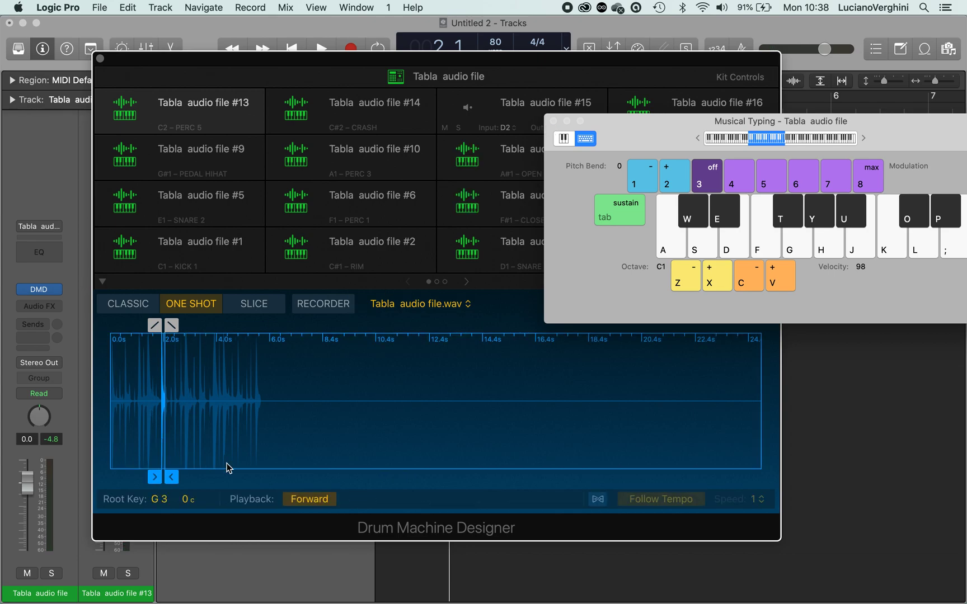
pyautogui.click(136, 212)
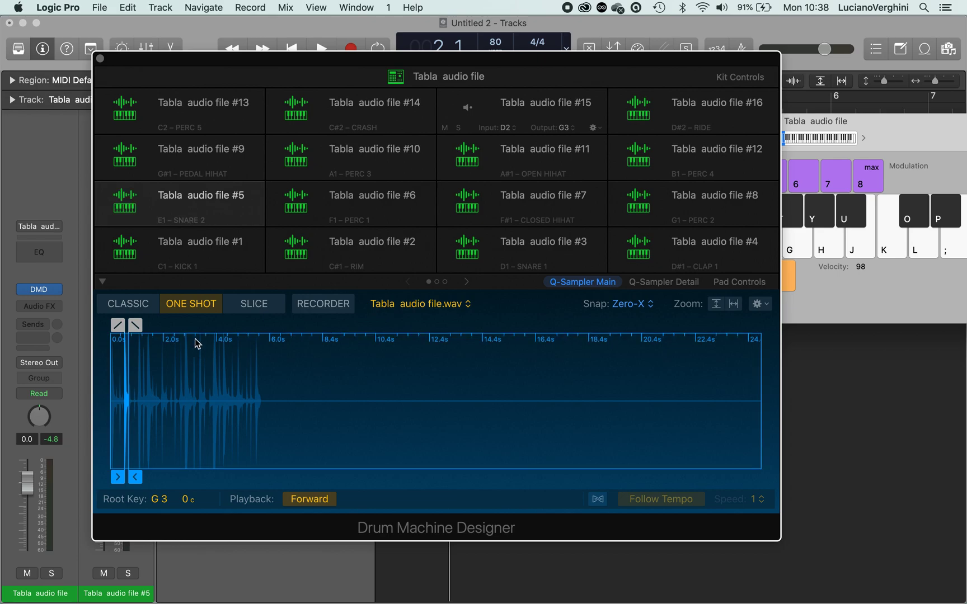
pyautogui.click(124, 202)
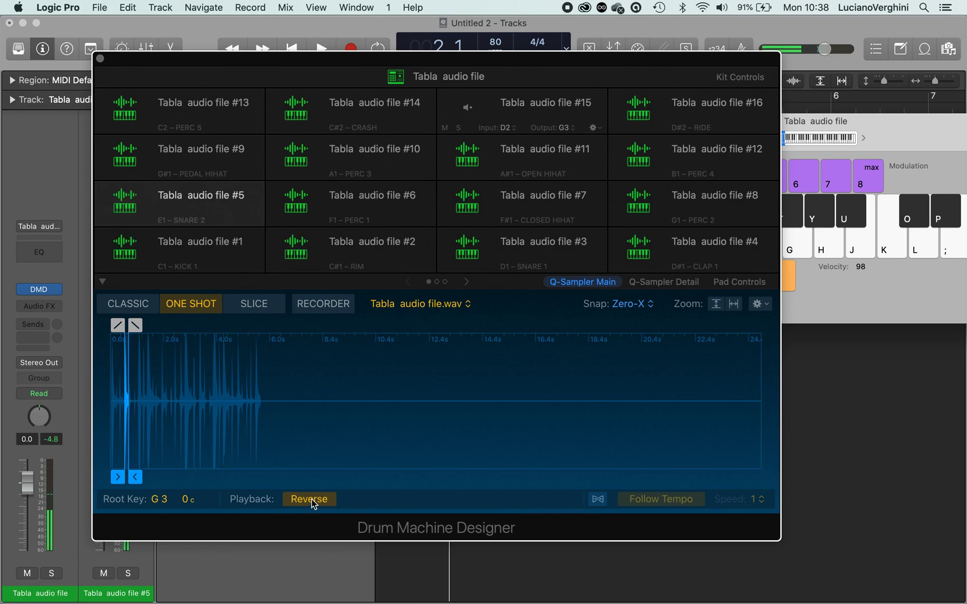
pyautogui.click(124, 200)
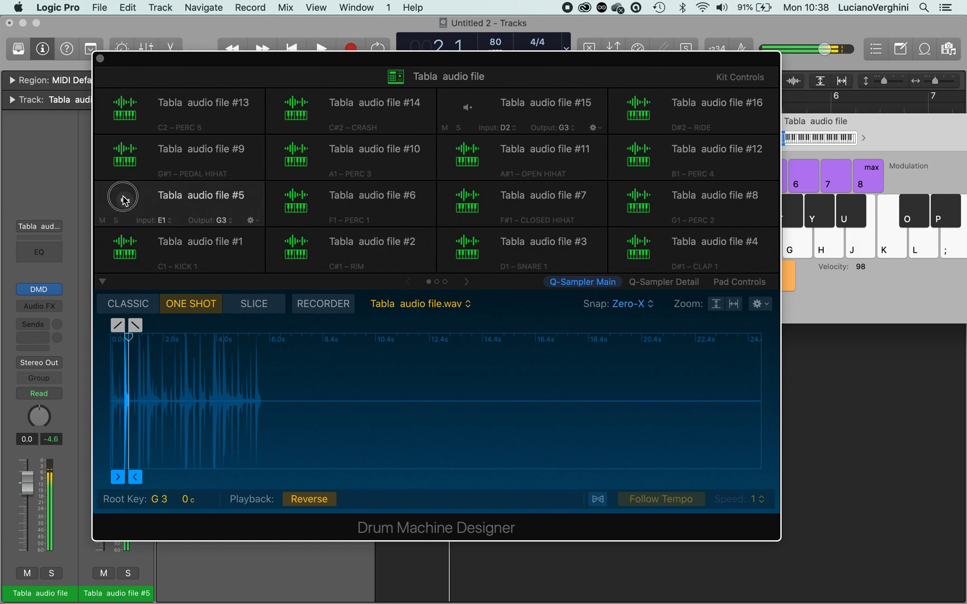
pyautogui.click(305, 499)
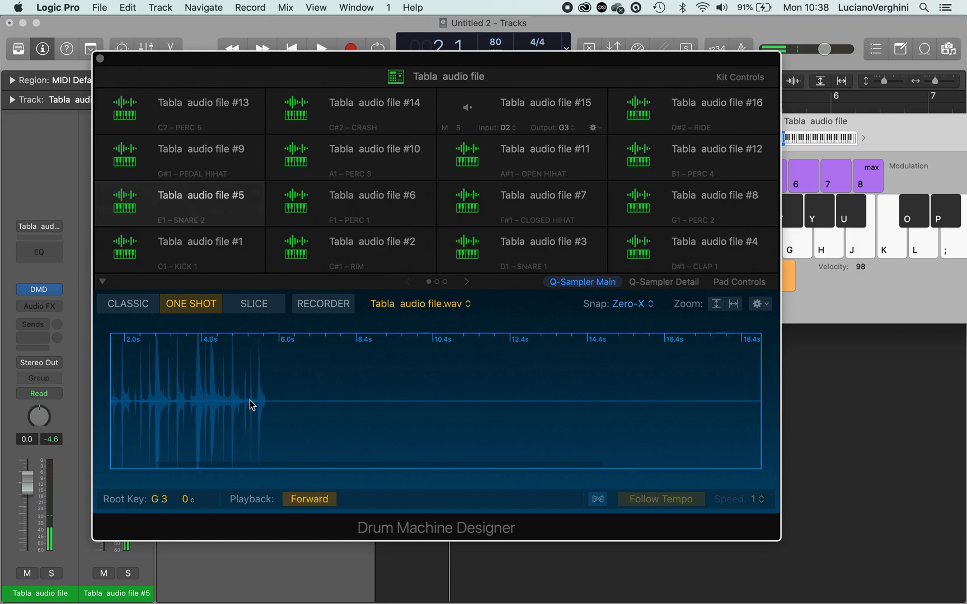
pyautogui.scroll(3, 250, 401)
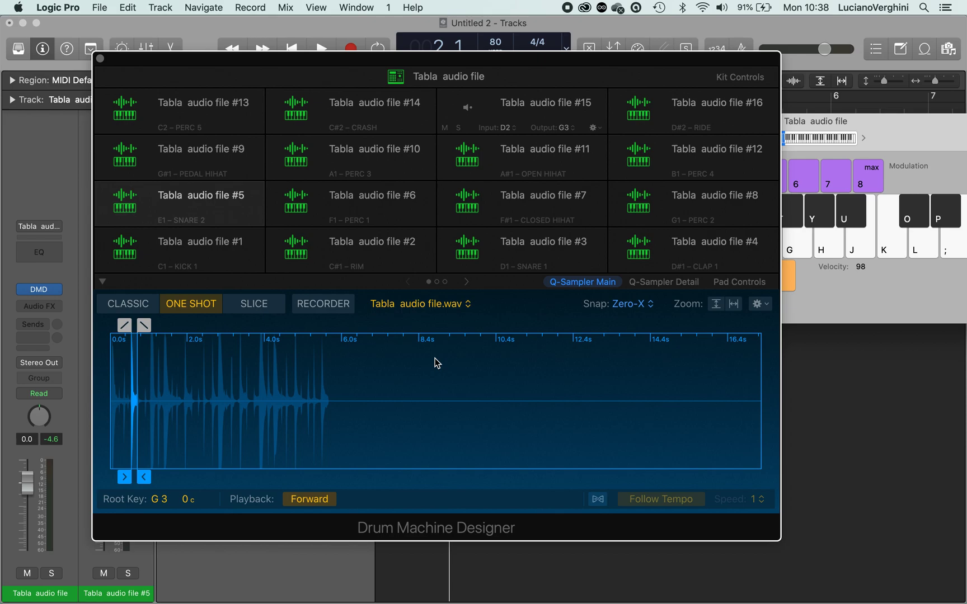
pyautogui.click(100, 59)
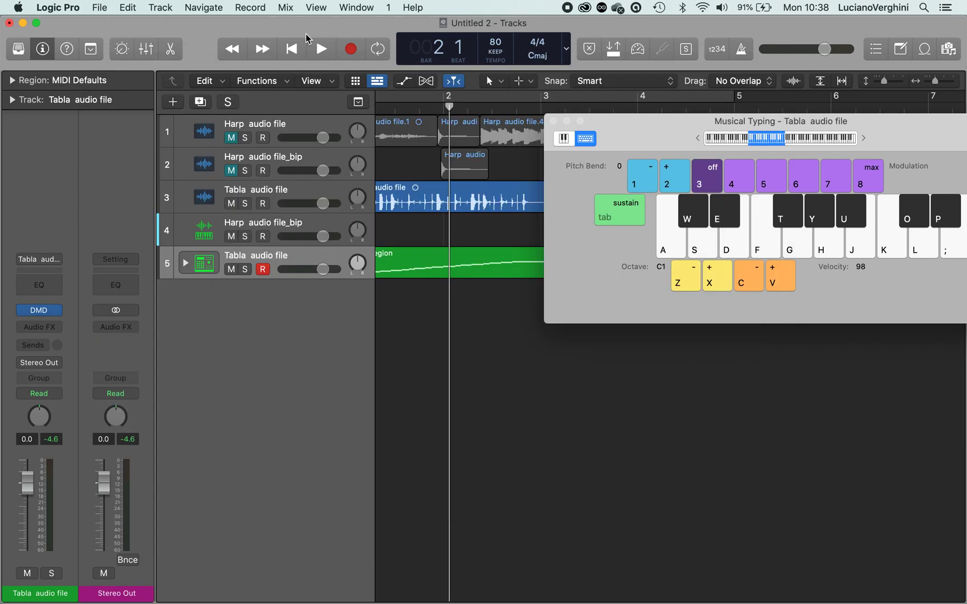
# - Delete the old MIDI region from the Tabla track (track 5)
pyautogui.moveTo(615, 121); pyautogui.dragTo(267, 400)
pyautogui.scroll(-6, 491, 311)
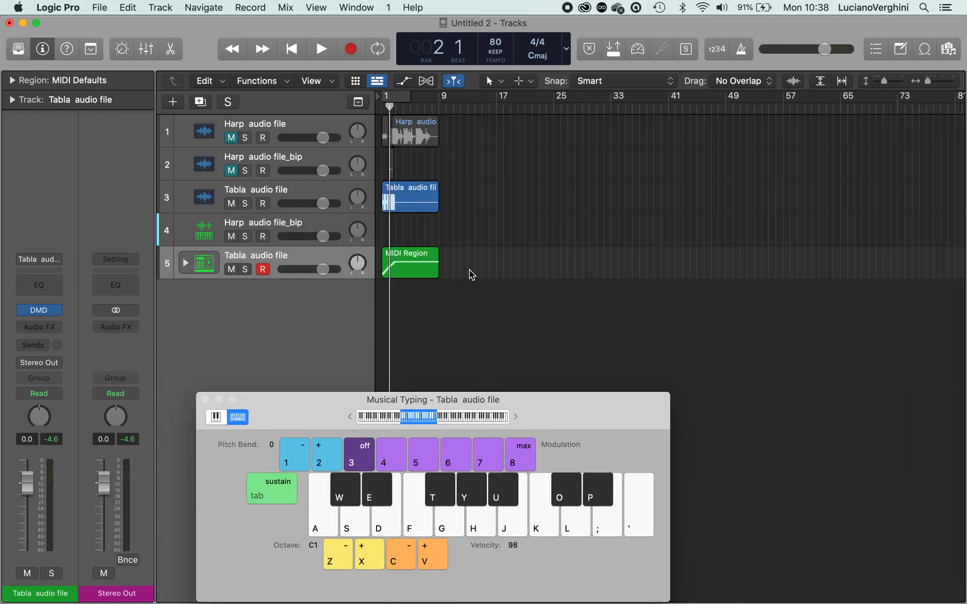
pyautogui.click(422, 271)
pyautogui.press('Delete')
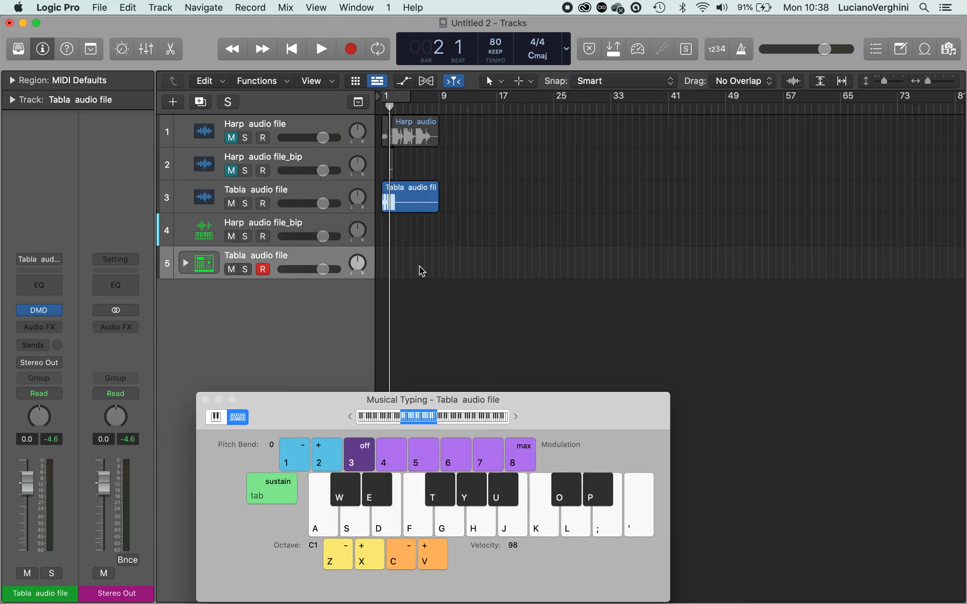
# - Create an empty one-bar MIDI region on track 5, discarding an accidental pattern region
pyautogui.rightClick(385, 267)
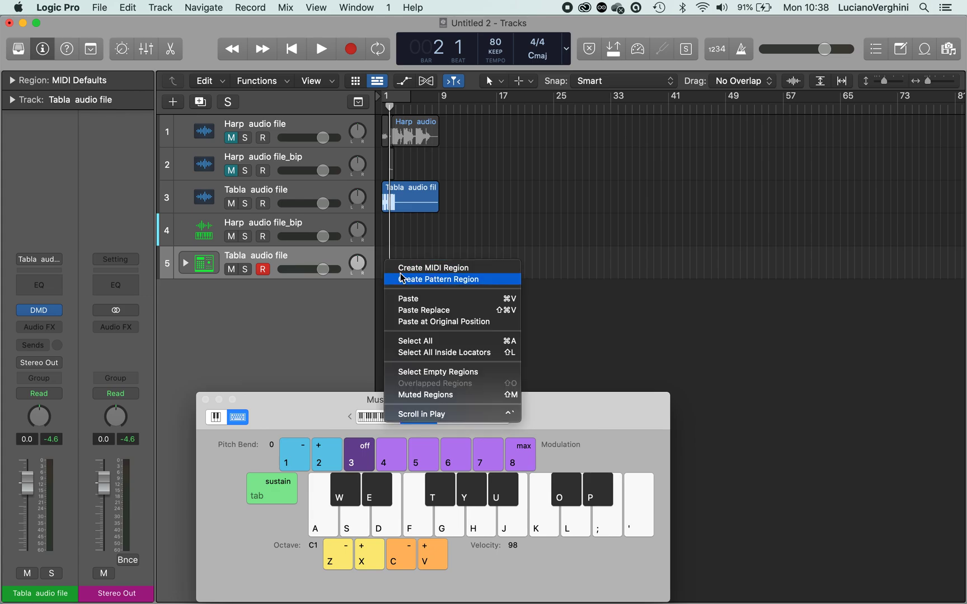
pyautogui.click(399, 277)
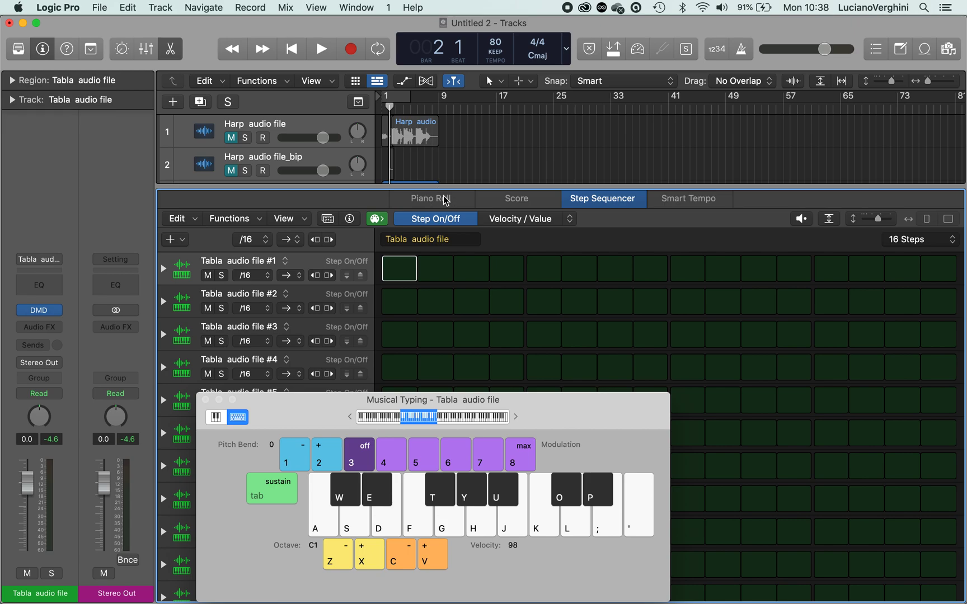
pyautogui.click(171, 51)
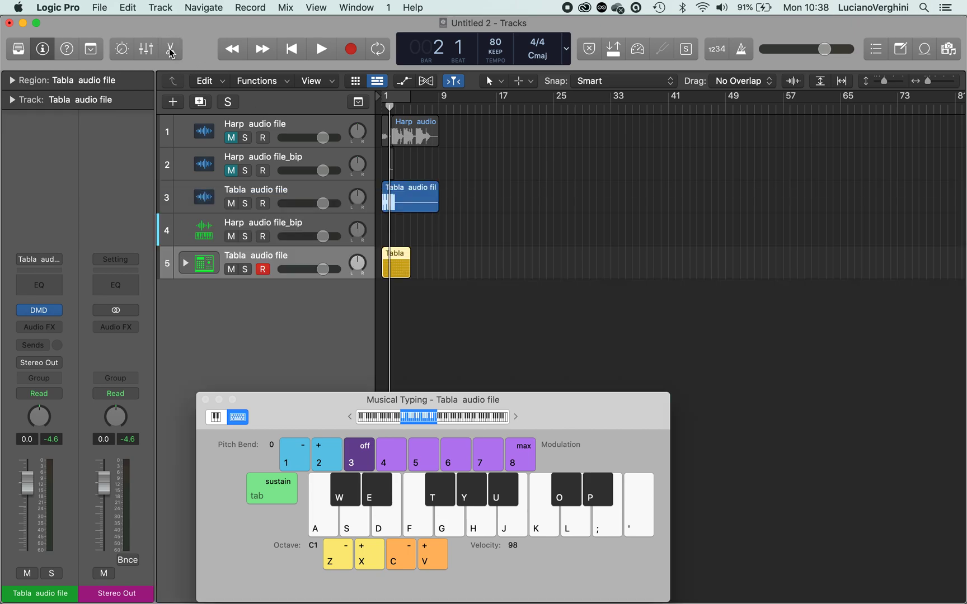
pyautogui.press('Delete')
pyautogui.rightClick(397, 259)
pyautogui.click(406, 260)
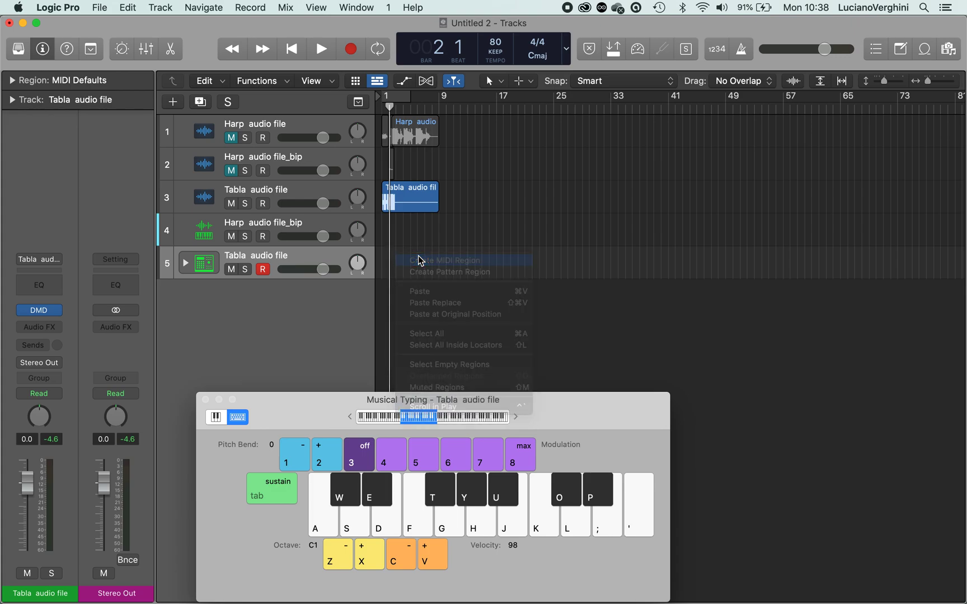
# - Solo the Tabla track and set the cycle range over bar 2
pyautogui.press('super+Right')
pyautogui.press('super+Right')
pyautogui.press('super+Right')
pyautogui.press('super+Right')
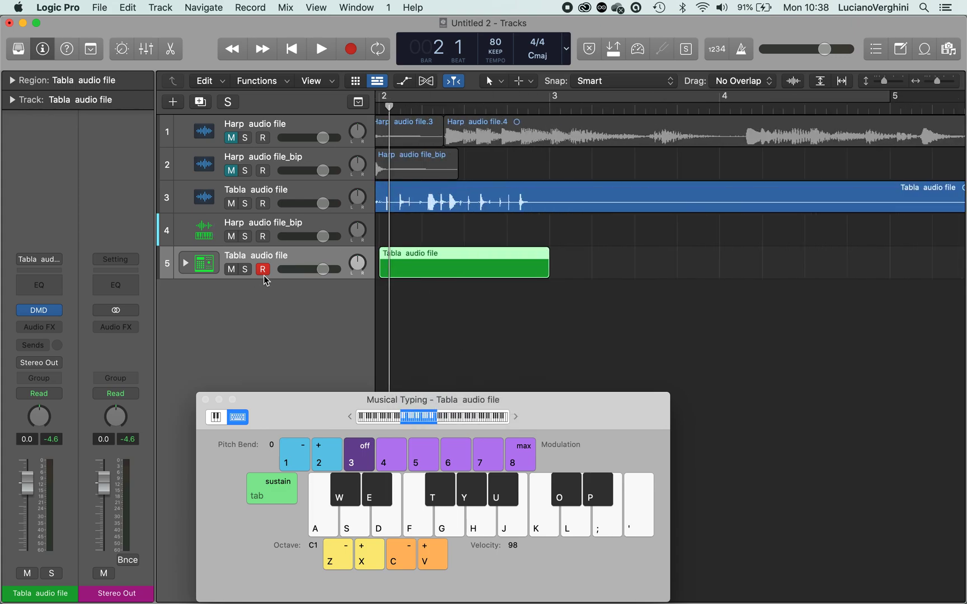
pyautogui.click(245, 270)
pyautogui.moveTo(382, 101); pyautogui.dragTo(553, 98)
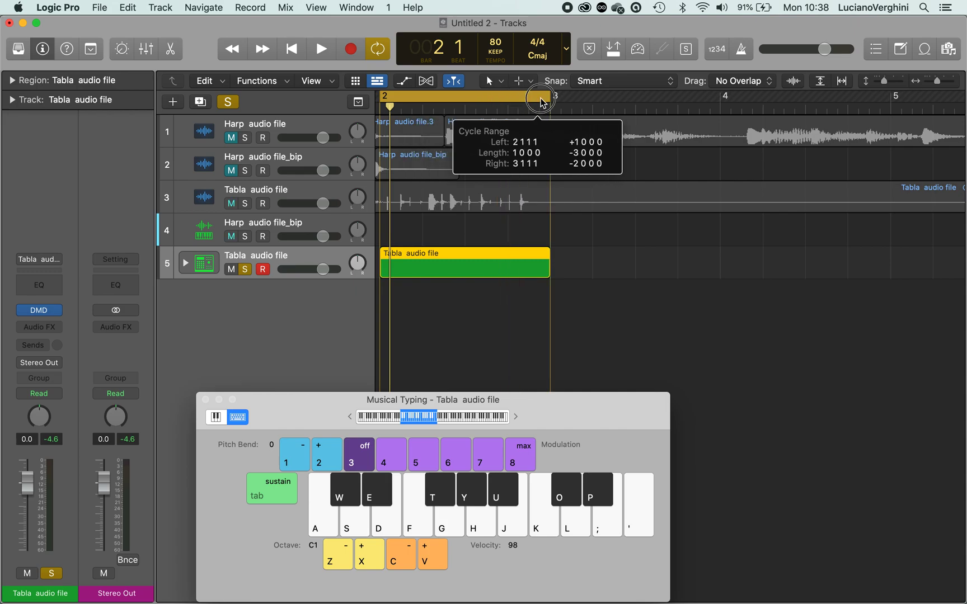
pyautogui.doubleClick(446, 271)
# - Draw five notes in bar 2 on slices #23, #29, #25, #25 and G#2
pyautogui.click(205, 399)
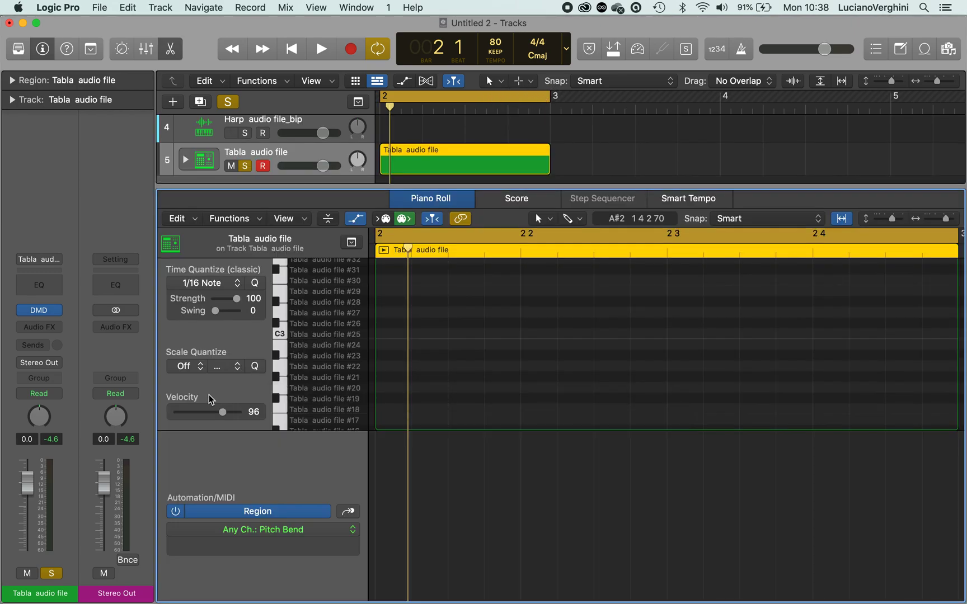
pyautogui.click(388, 354)
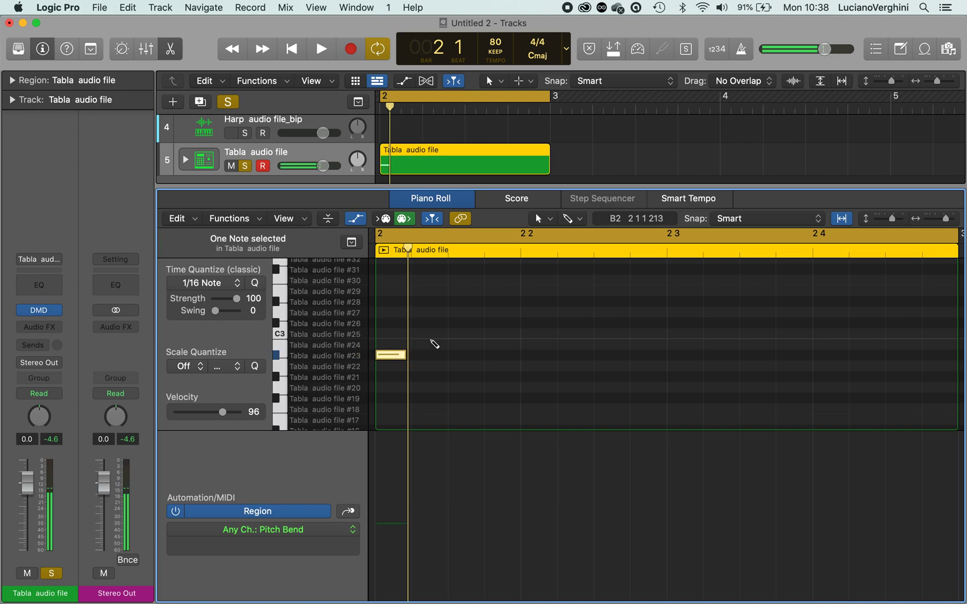
pyautogui.click(547, 291)
pyautogui.click(572, 334)
pyautogui.click(693, 335)
pyautogui.click(693, 375)
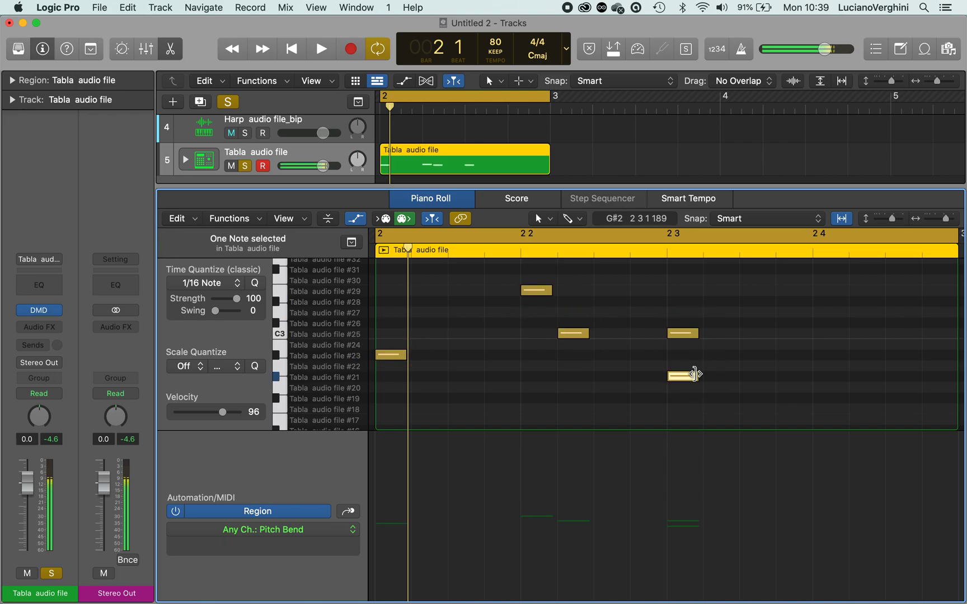
pyautogui.press('space')
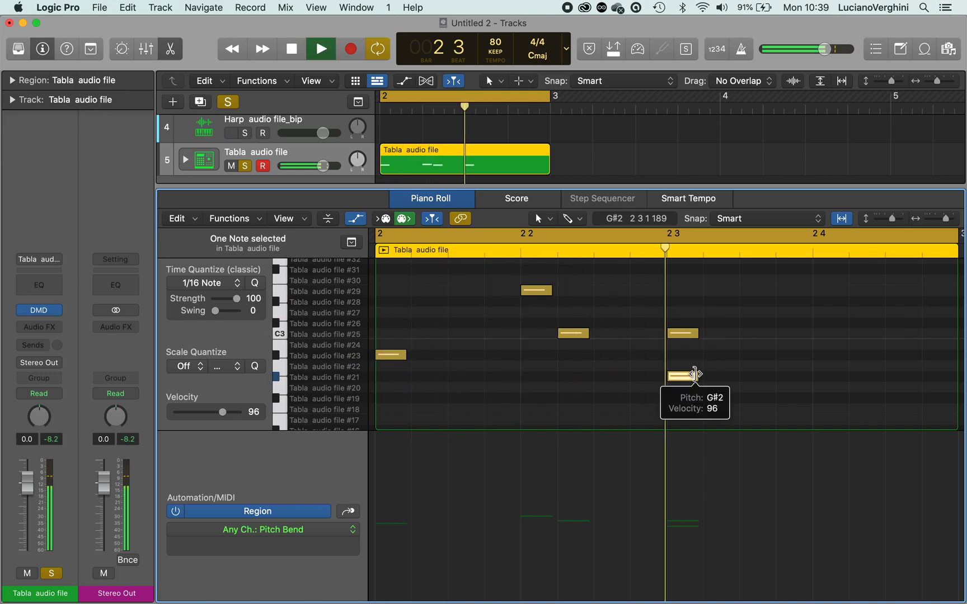
# - Add three more notes on the C1, D1 and a higher slice row near the bar's end
pyautogui.hscroll(3, 694, 375)
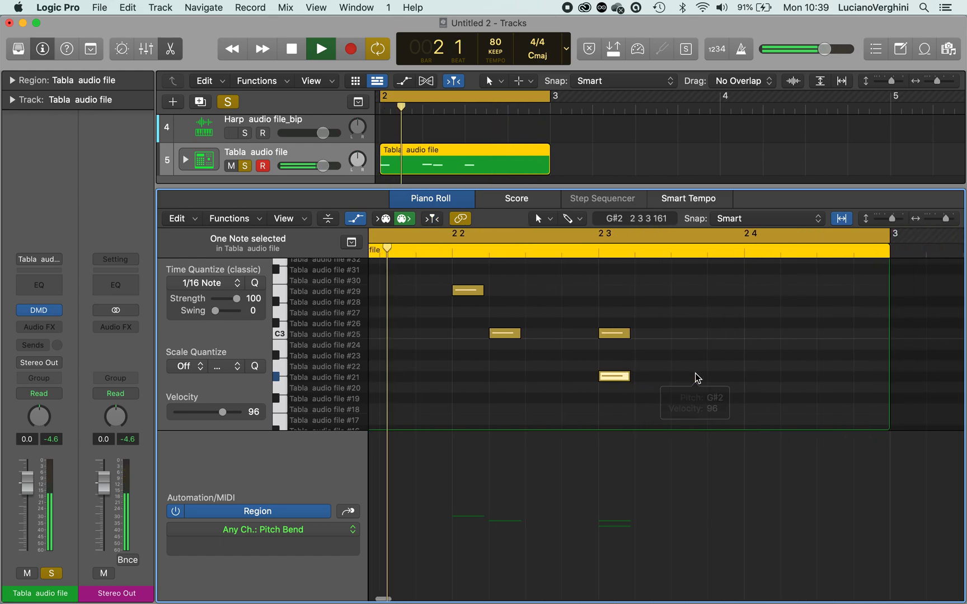
pyautogui.click(354, 220)
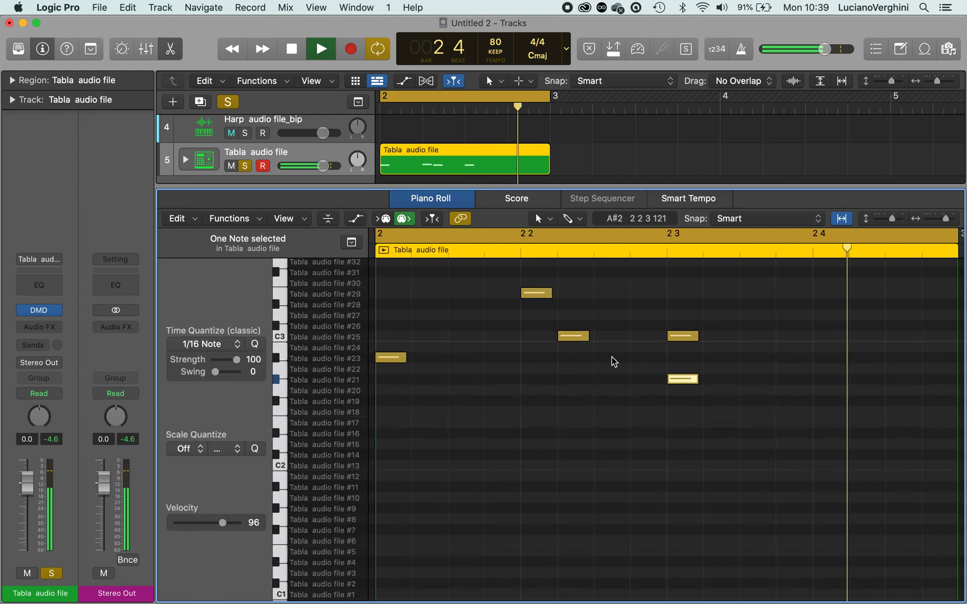
pyautogui.press('space')
pyautogui.scroll(-5, 808, 497)
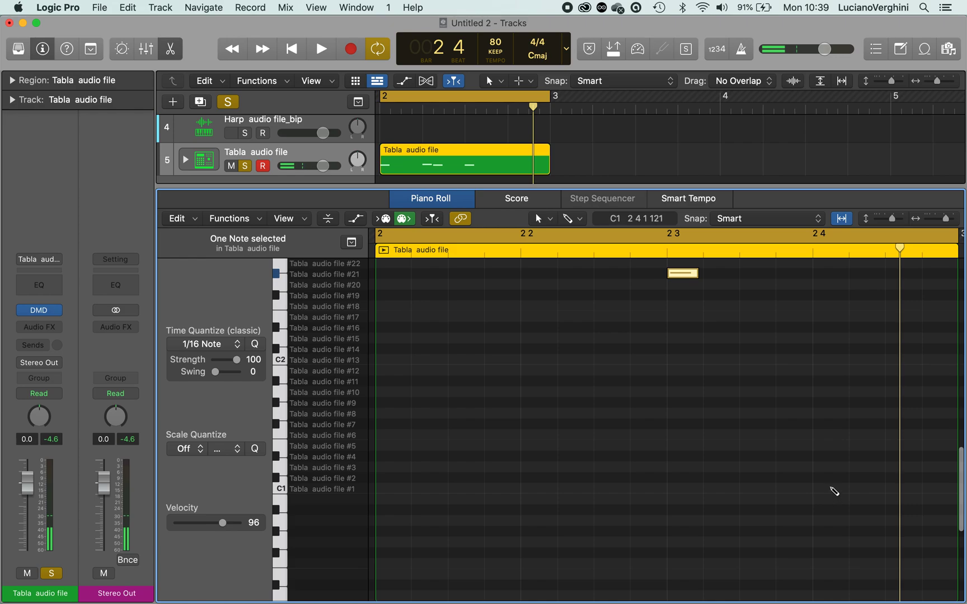
pyautogui.click(832, 490)
pyautogui.click(879, 470)
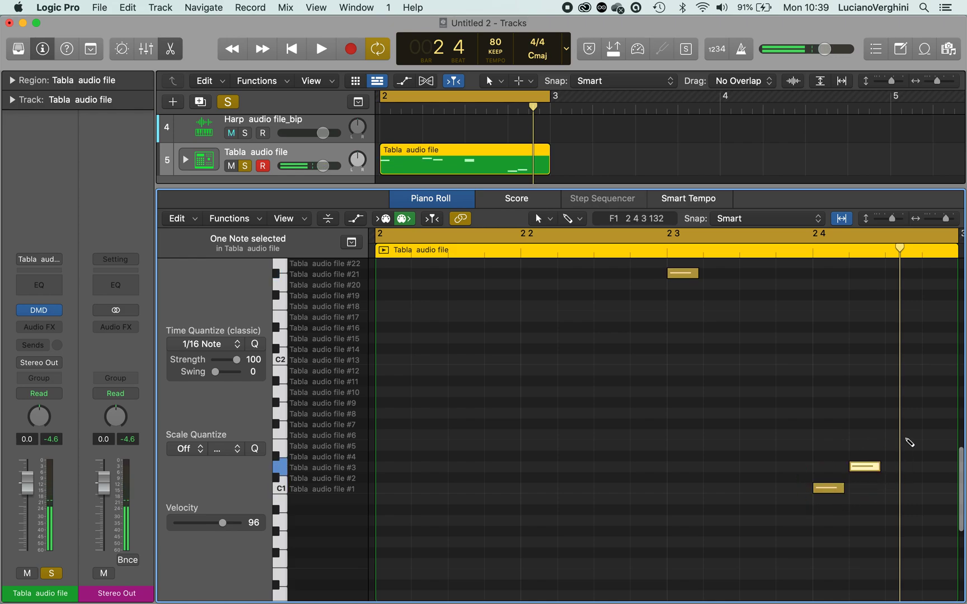
pyautogui.moveTo(903, 435)
pyautogui.mouseDown()
pyautogui.moveTo(905, 373)
pyautogui.moveTo(901, 466)
pyautogui.moveTo(915, 345)
pyautogui.moveTo(905, 300)
pyautogui.mouseUp()
pyautogui.press('space')
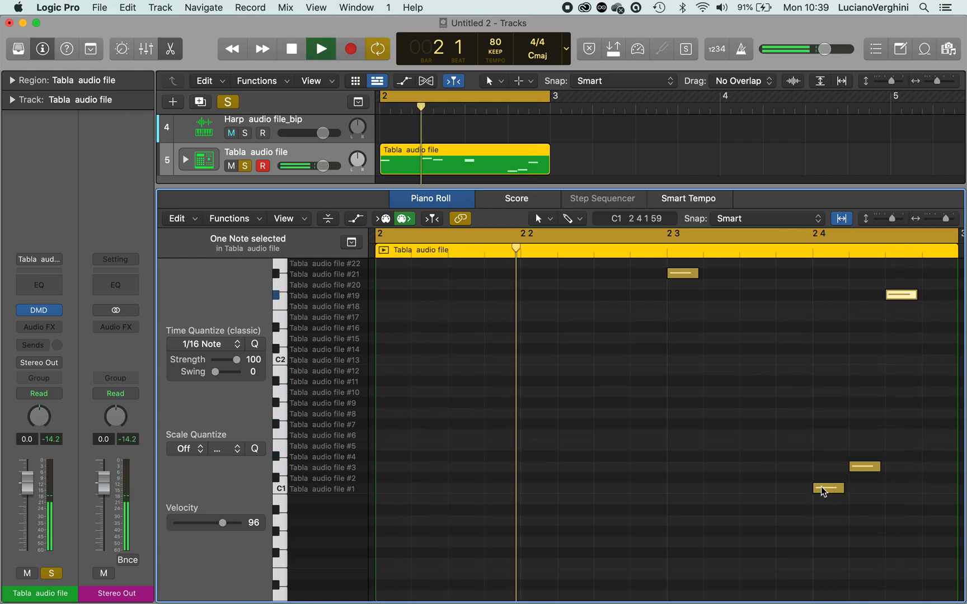
# - Raise the first slice #23 note's velocity to 121 and play the loop
pyautogui.scroll(3, 820, 491)
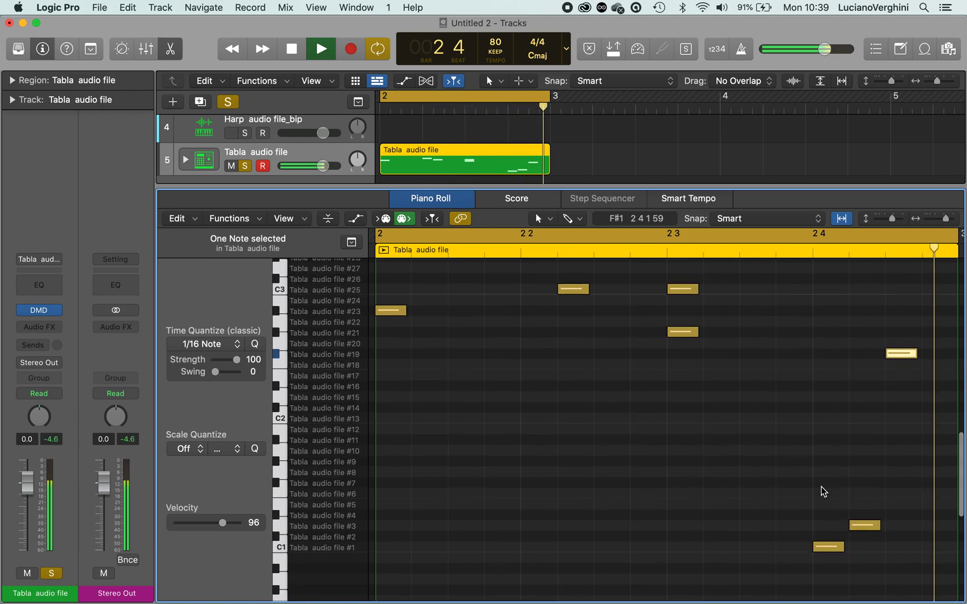
pyautogui.scroll(1, 823, 491)
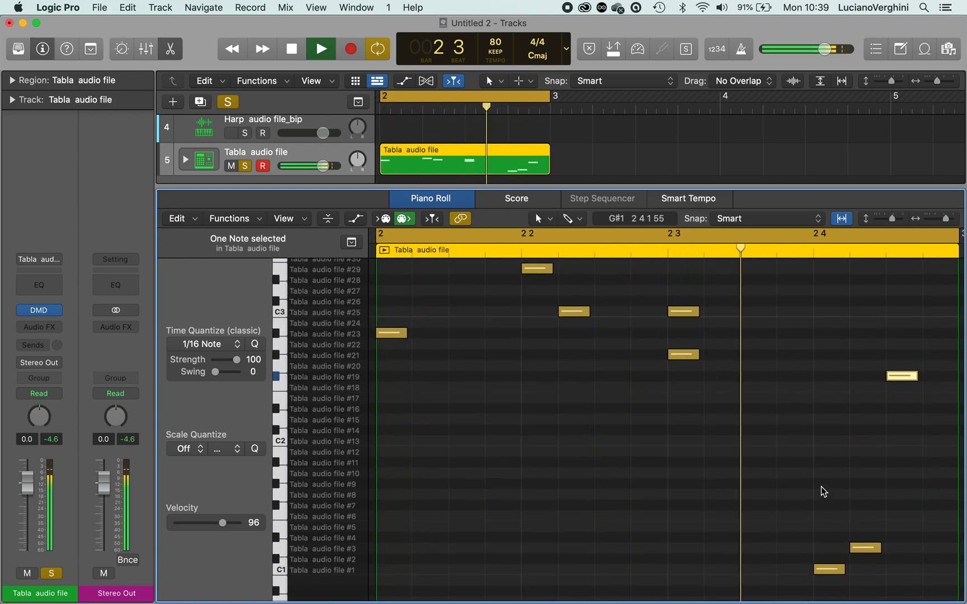
pyautogui.press('space')
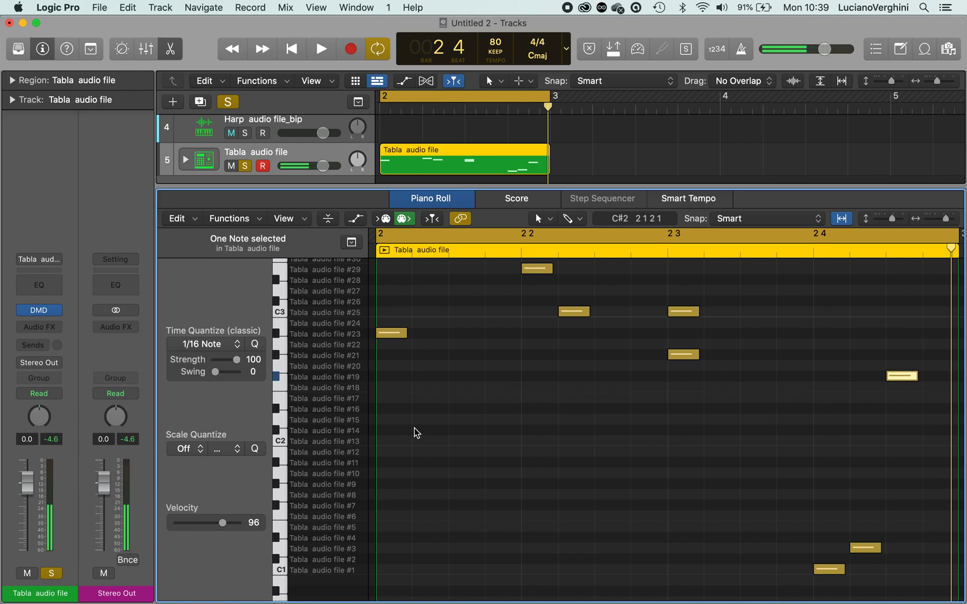
pyautogui.click(391, 333)
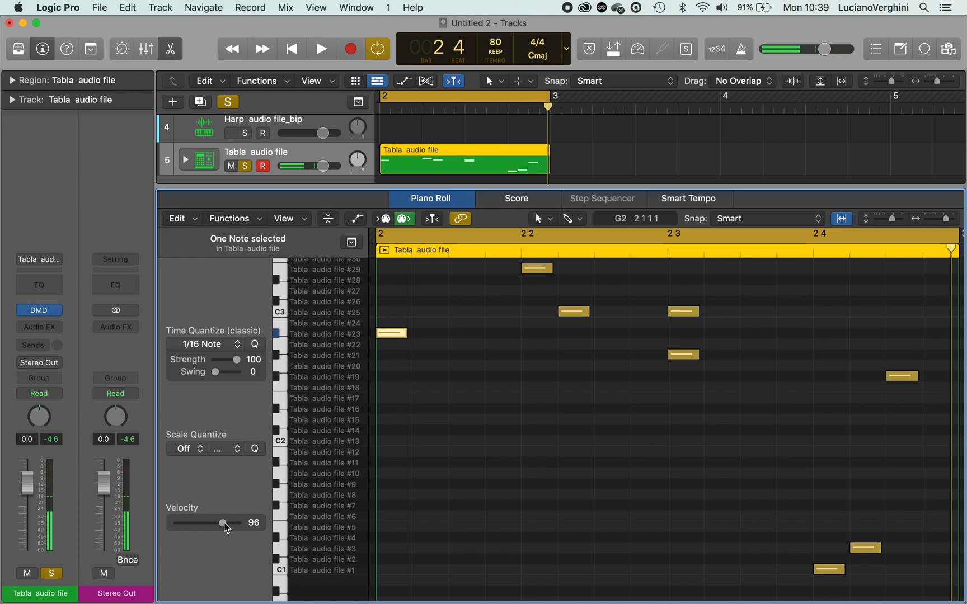
pyautogui.moveTo(227, 528)
pyautogui.mouseDown()
pyautogui.moveTo(249, 528)
pyautogui.moveTo(239, 528)
pyautogui.mouseUp()
pyautogui.press('space')
pyautogui.press('space')
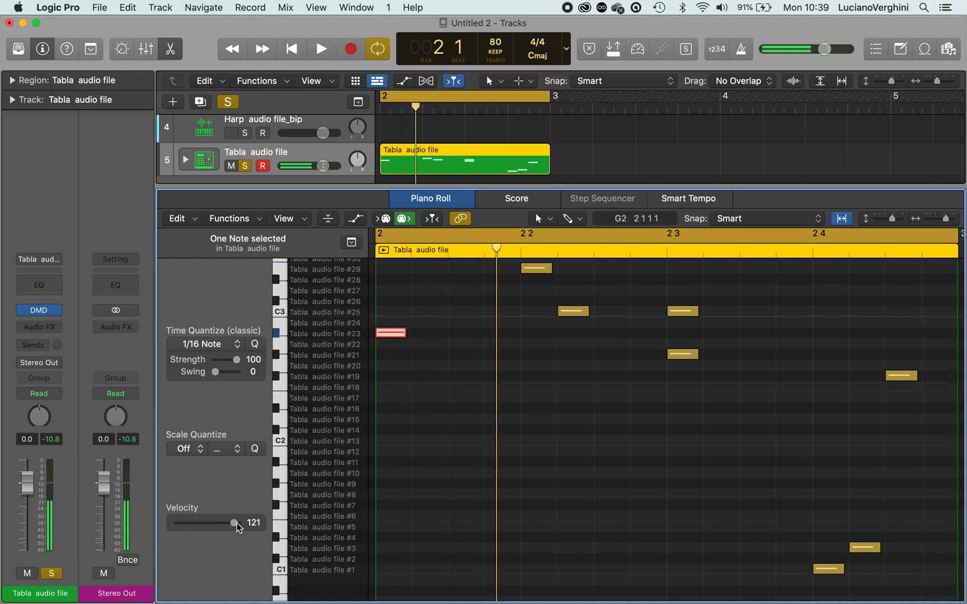